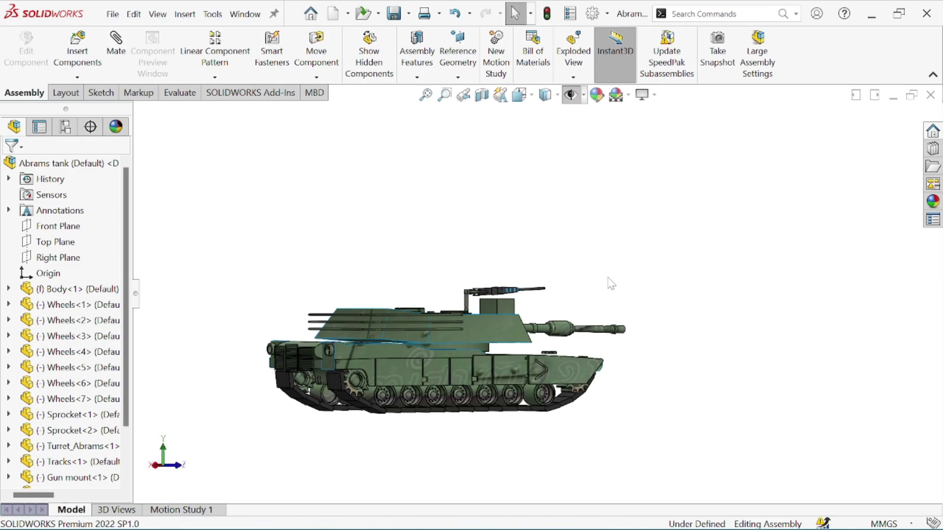
# - Fix the Turret_Abrams component in place in the tank assembly
pyautogui.press('Down')
pyautogui.press('Down')
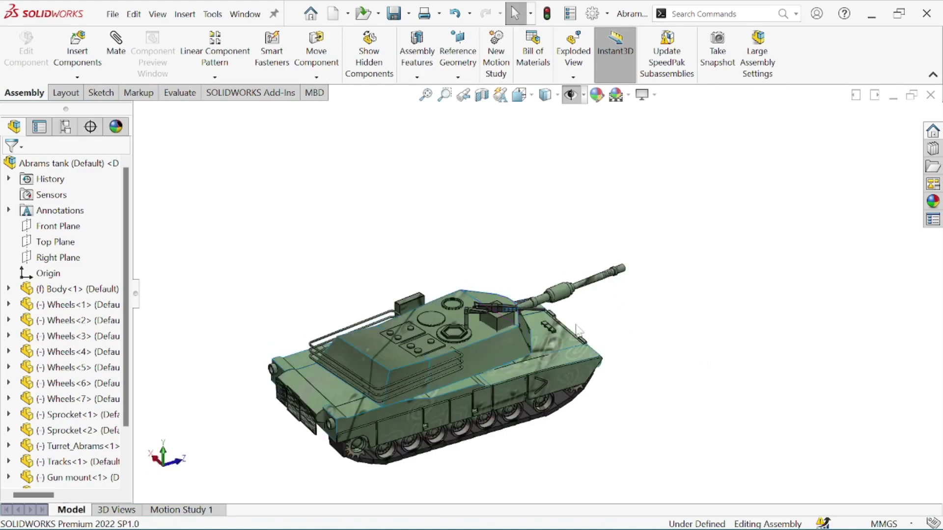
pyautogui.click(533, 310)
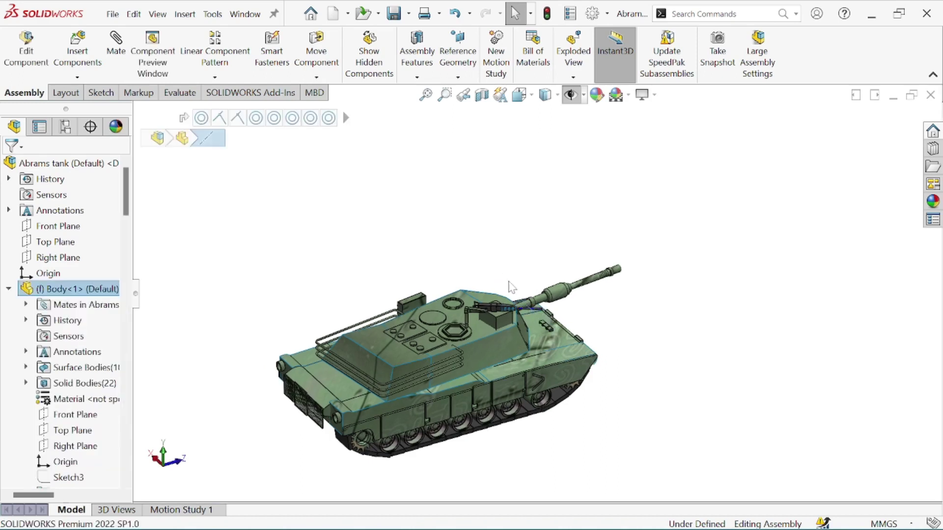
pyautogui.click(508, 282)
pyautogui.scroll(4, 509, 282)
pyautogui.scroll(-8, 510, 290)
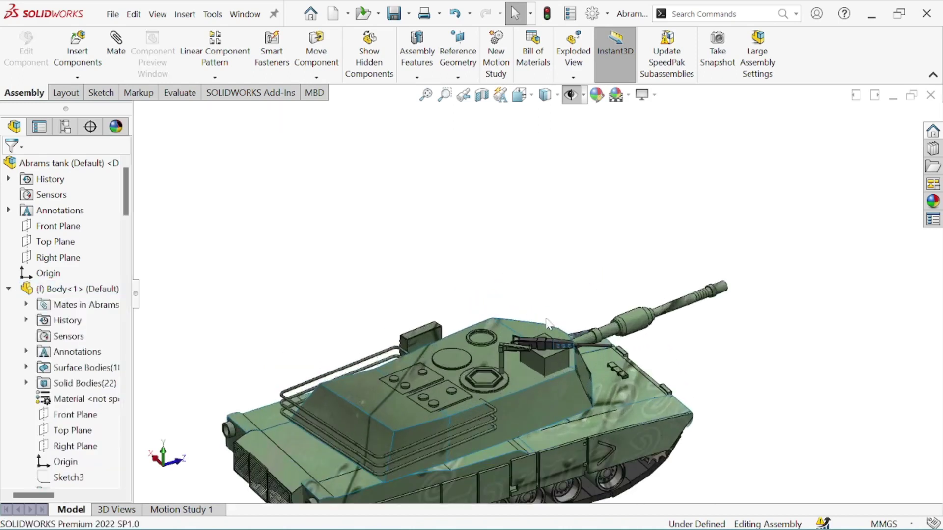
pyautogui.moveTo(557, 368); pyautogui.dragTo(520, 353)
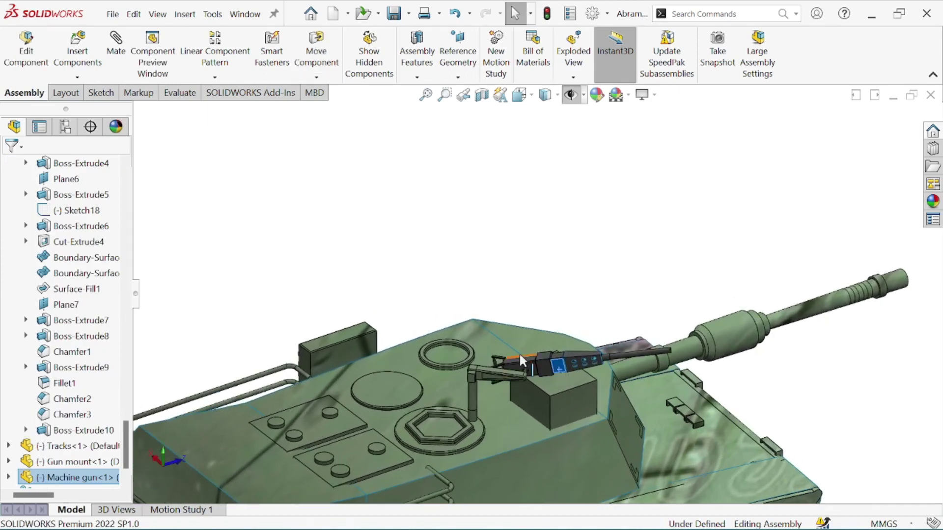
pyautogui.rightClick(518, 345)
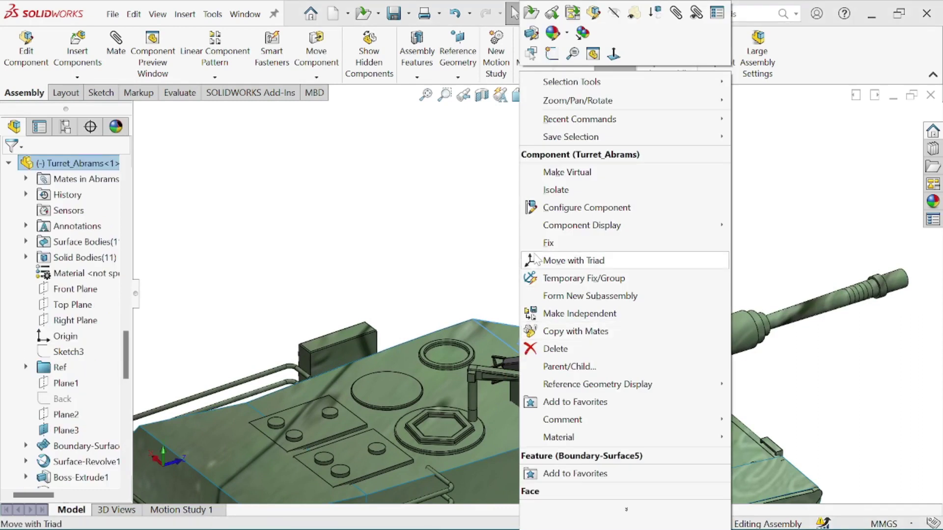
pyautogui.click(546, 243)
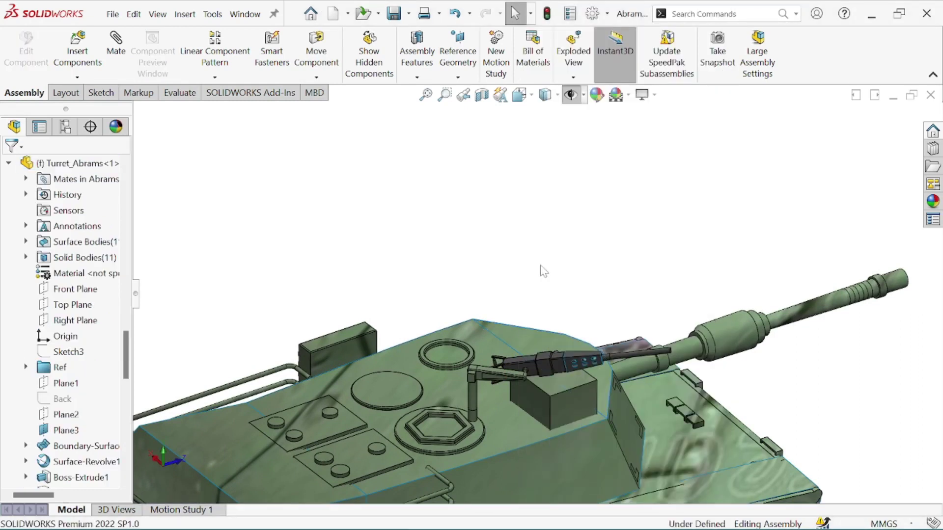
# - Swivel the machine gun on its mount above the turret to a new angle
pyautogui.scroll(1, 544, 283)
pyautogui.moveTo(551, 357)
pyautogui.mouseDown()
pyautogui.moveTo(556, 372)
pyautogui.moveTo(548, 359)
pyautogui.mouseUp()
pyautogui.press('Escape')
pyautogui.scroll(2, 537, 299)
pyautogui.moveTo(447, 290); pyautogui.dragTo(554, 293, button='middle')
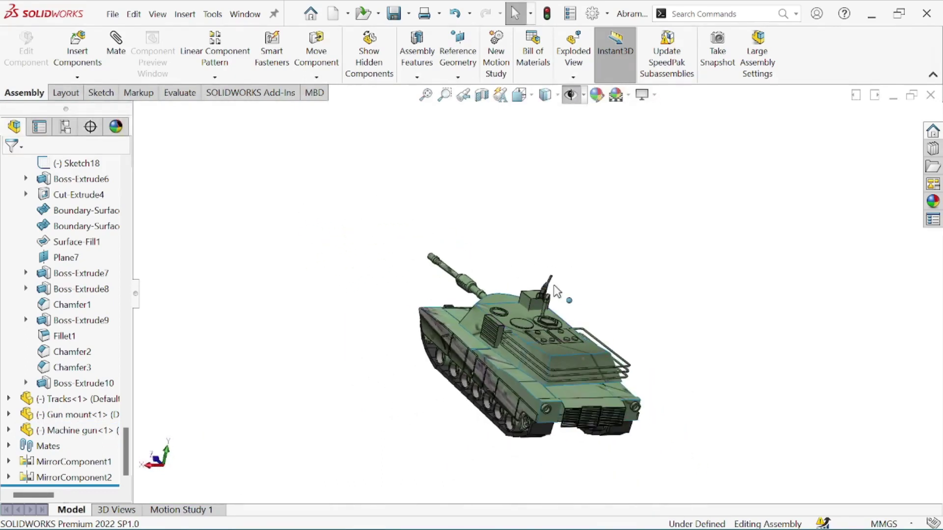
pyautogui.scroll(-6, 552, 295)
pyautogui.moveTo(547, 293); pyautogui.dragTo(561, 309)
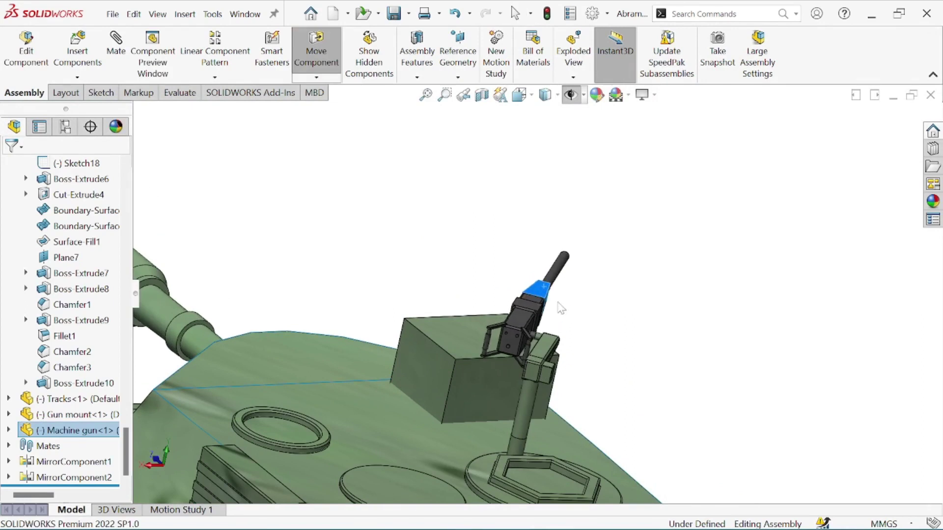
pyautogui.press('Escape')
# - Float the Turret_Abrams component so it can move again
pyautogui.scroll(8, 560, 310)
pyautogui.moveTo(557, 312); pyautogui.dragTo(489, 345, button='middle')
pyautogui.click(489, 345)
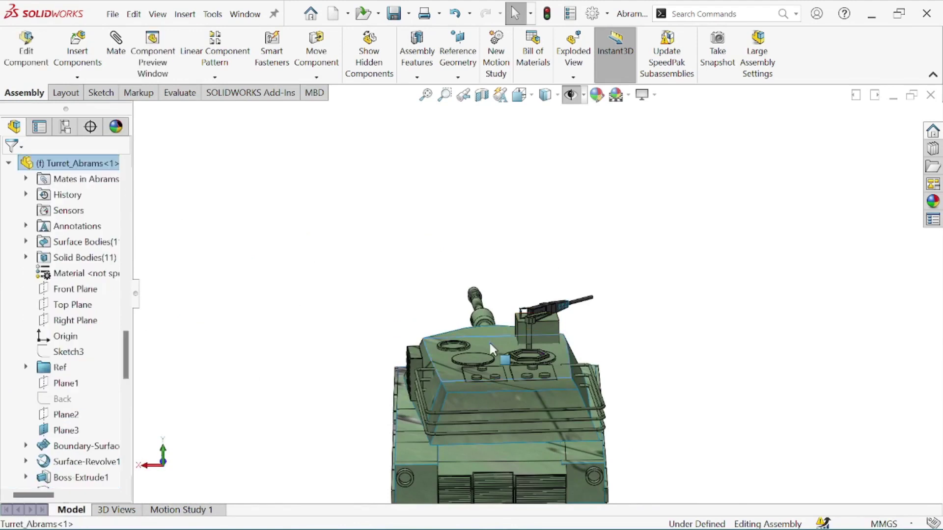
pyautogui.rightClick(490, 347)
pyautogui.click(516, 240)
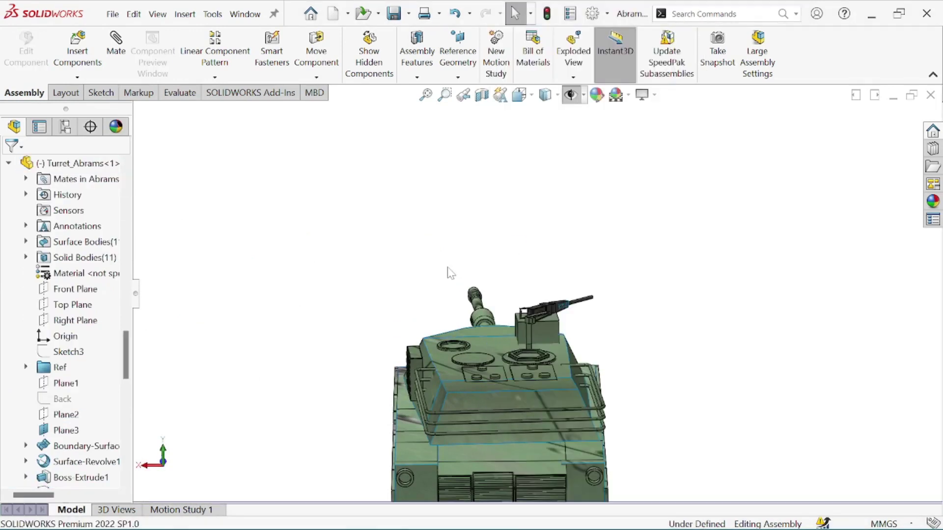
# - Rotate the turret on the hull until the main gun points out to the side of the tank
pyautogui.scroll(3, 428, 277)
pyautogui.moveTo(418, 311); pyautogui.dragTo(452, 328, button='middle')
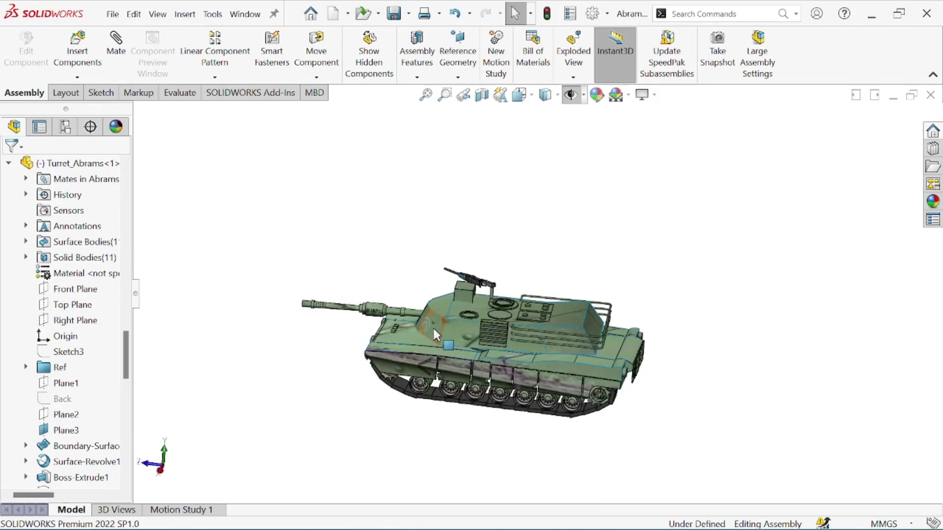
pyautogui.click(433, 326)
pyautogui.moveTo(432, 326); pyautogui.dragTo(478, 294)
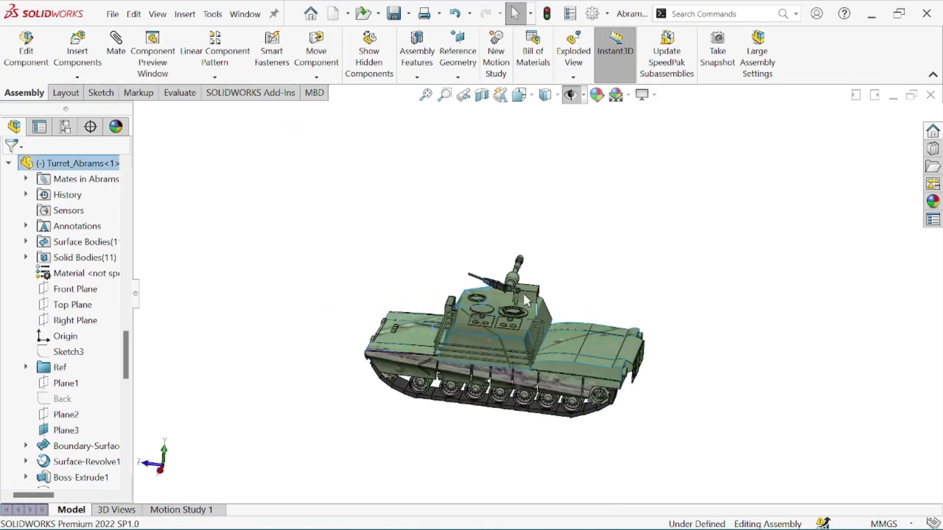
pyautogui.click(672, 282)
pyautogui.moveTo(641, 282); pyautogui.dragTo(703, 285, button='middle')
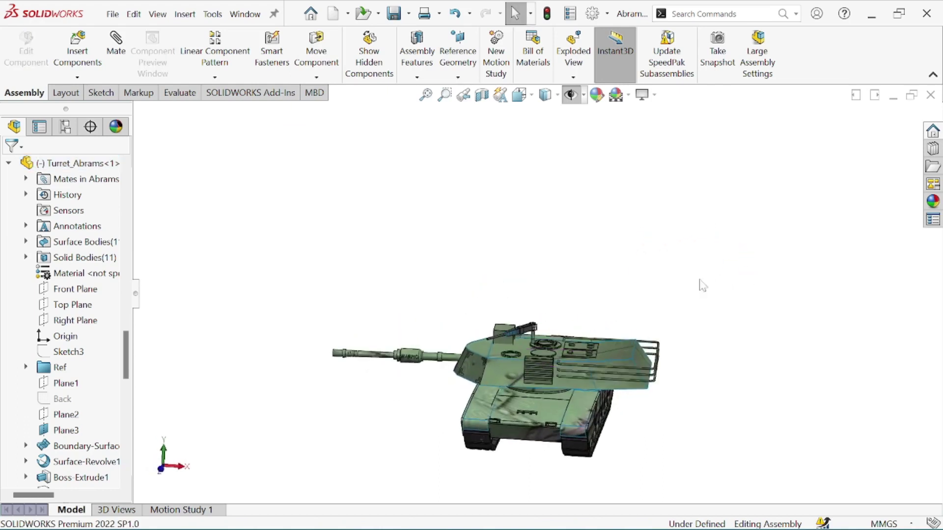
pyautogui.scroll(-3, 608, 289)
pyautogui.scroll(1, 608, 289)
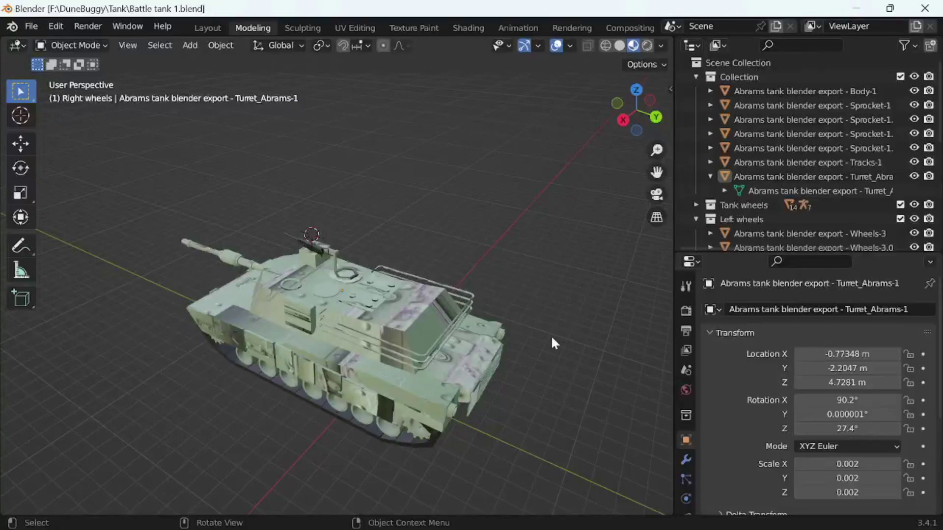
# - In Blender, rotate the tank turret about the global Z axis to a Z rotation of about 19.6°
pyautogui.moveTo(547, 395); pyautogui.dragTo(221, 368, button='middle')
pyautogui.scroll(-5, 797, 165)
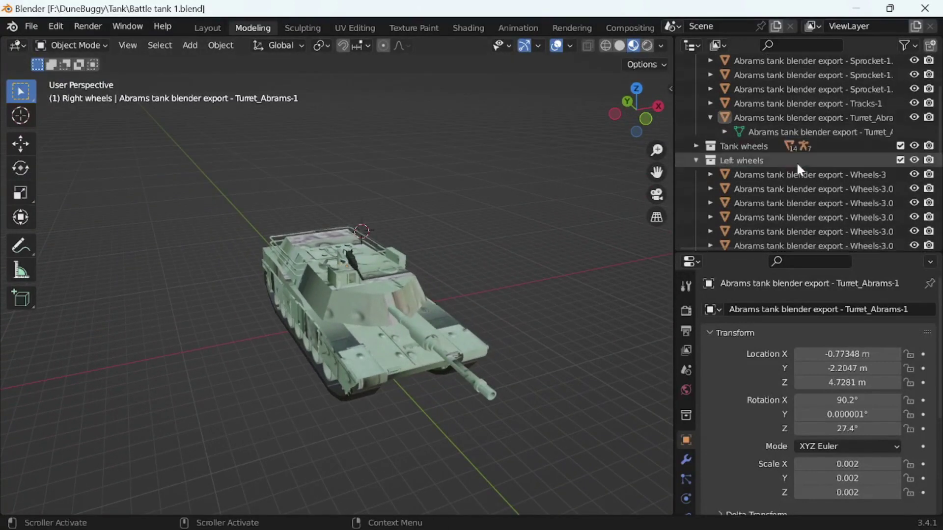
pyautogui.scroll(4, 798, 166)
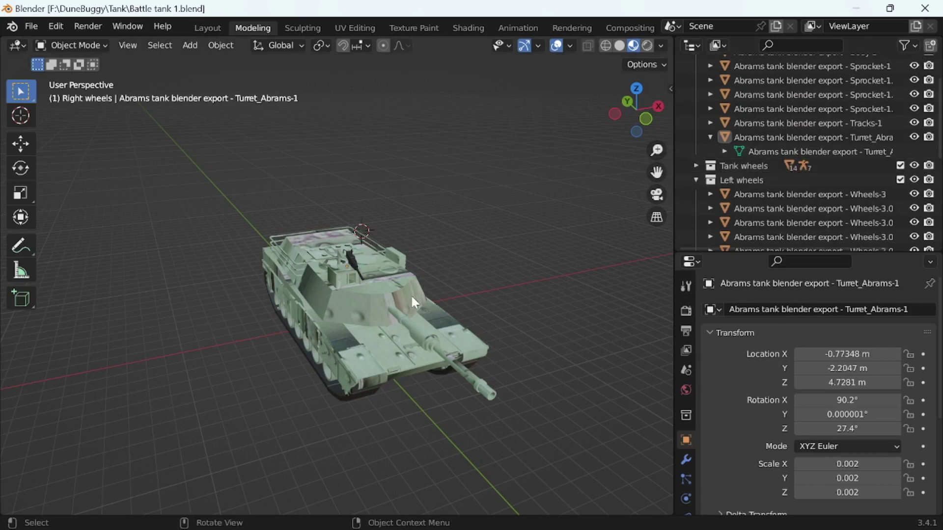
pyautogui.moveTo(522, 355); pyautogui.dragTo(574, 318, button='middle')
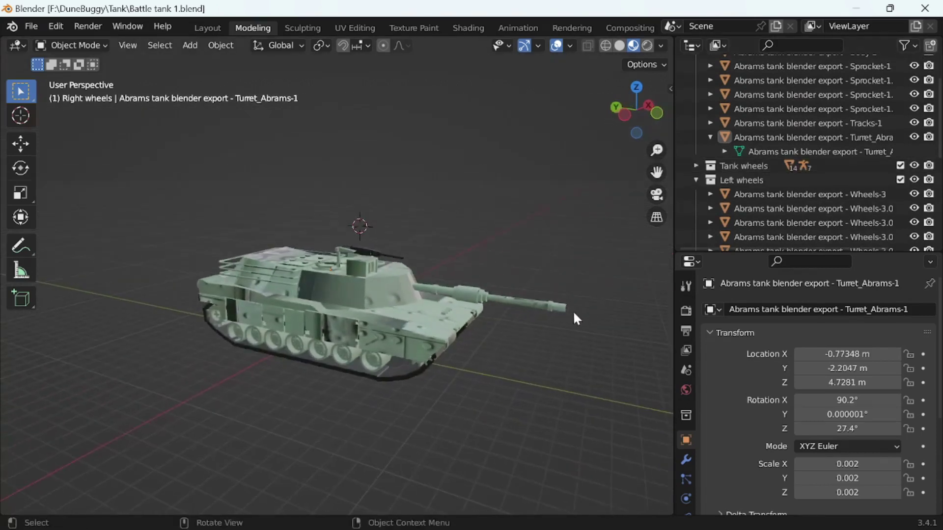
pyautogui.click(527, 306)
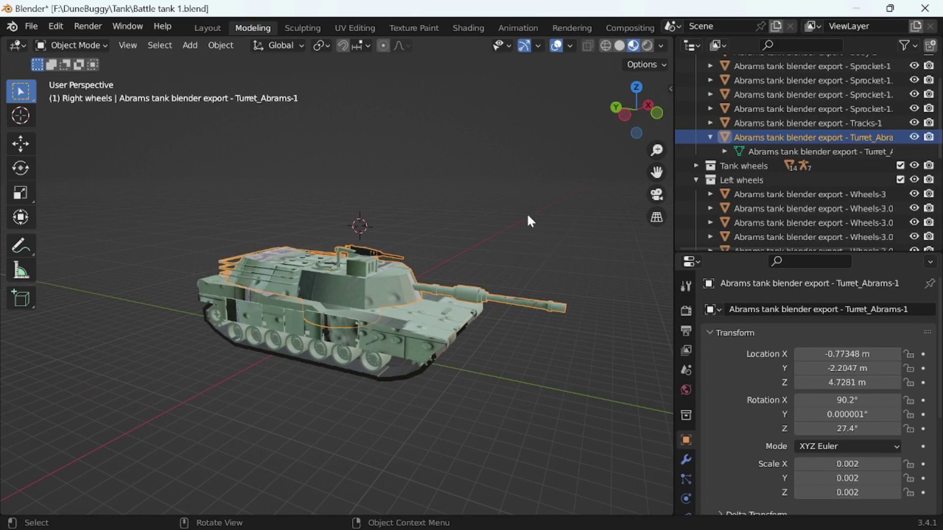
pyautogui.press('r')
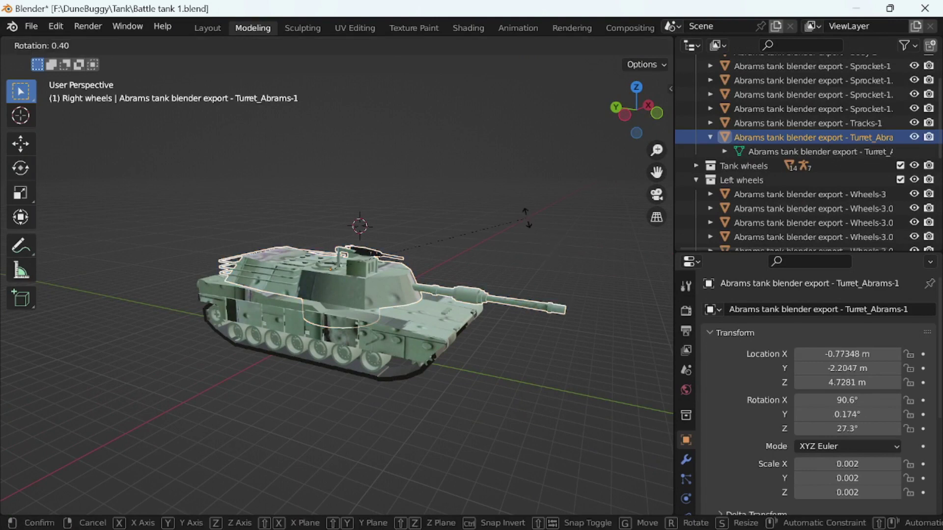
pyautogui.press('z')
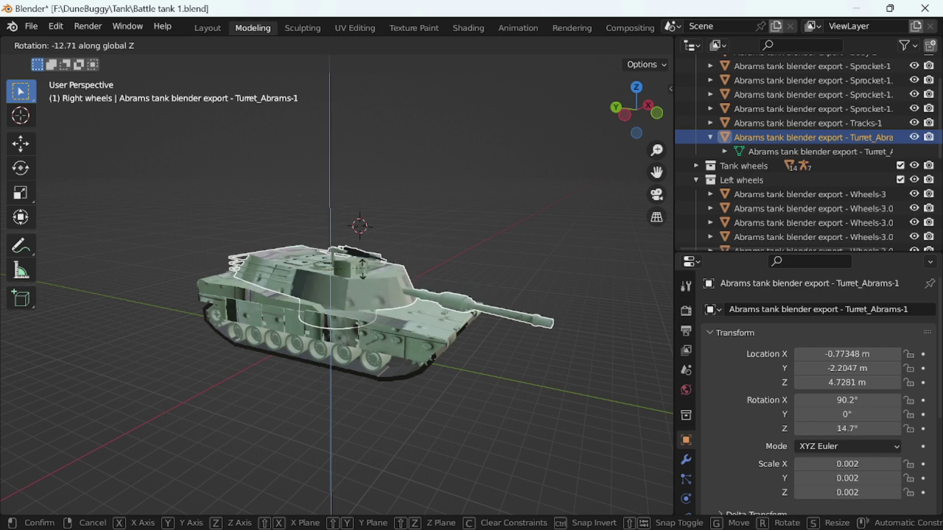
pyautogui.click(524, 252)
pyautogui.click(516, 243)
# - From the top view, rotate the turret about the global Z axis to a Z rotation of about -32.7°
pyautogui.moveTo(515, 243); pyautogui.dragTo(315, 214, button='middle')
pyautogui.click(631, 114)
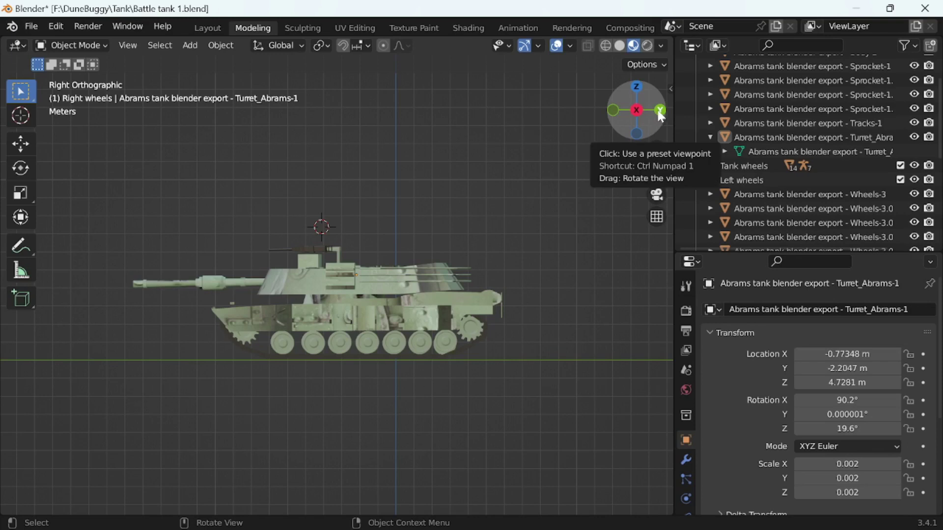
pyautogui.click(657, 110)
pyautogui.click(637, 87)
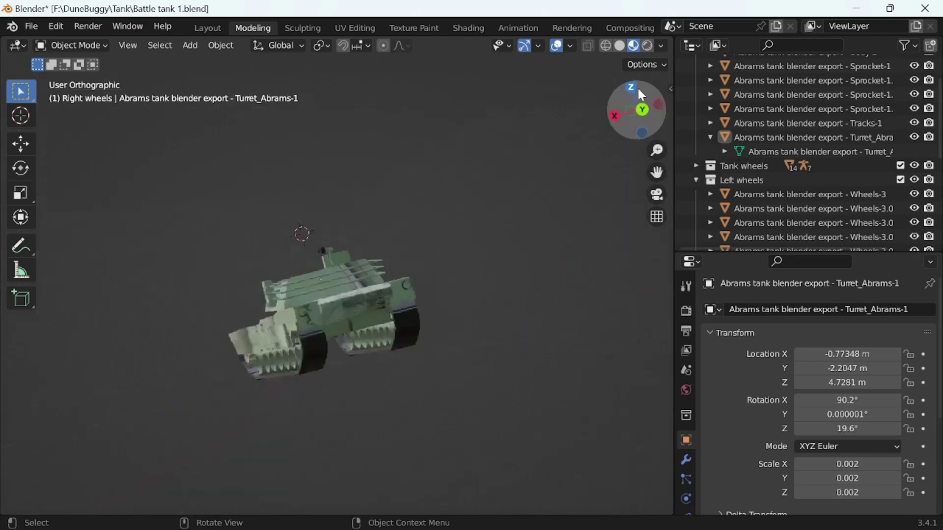
pyautogui.click(353, 348)
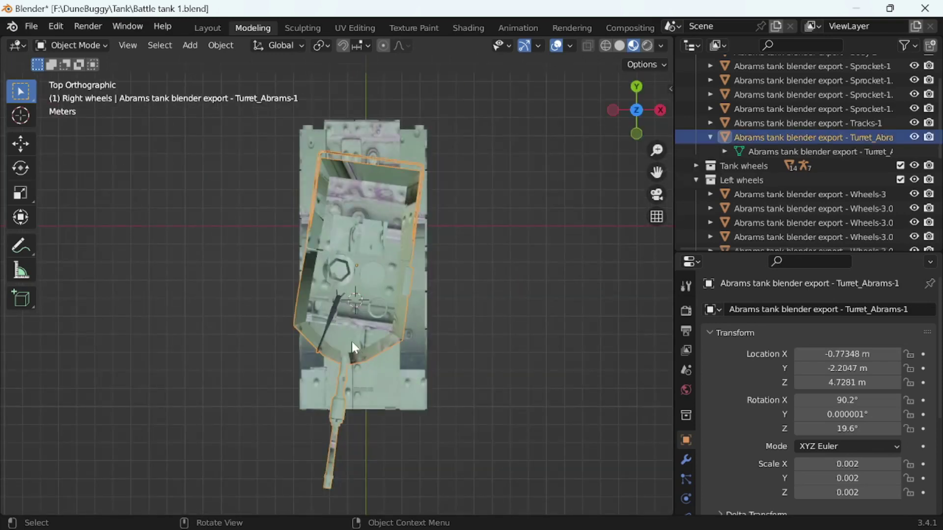
pyautogui.press('r')
pyautogui.press('z')
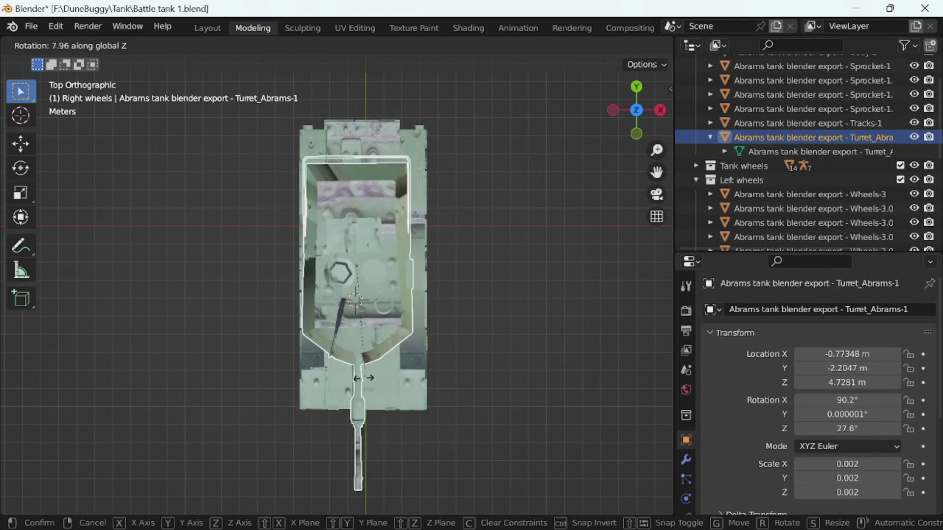
pyautogui.click(248, 339)
pyautogui.moveTo(520, 358); pyautogui.dragTo(340, 233, button='middle')
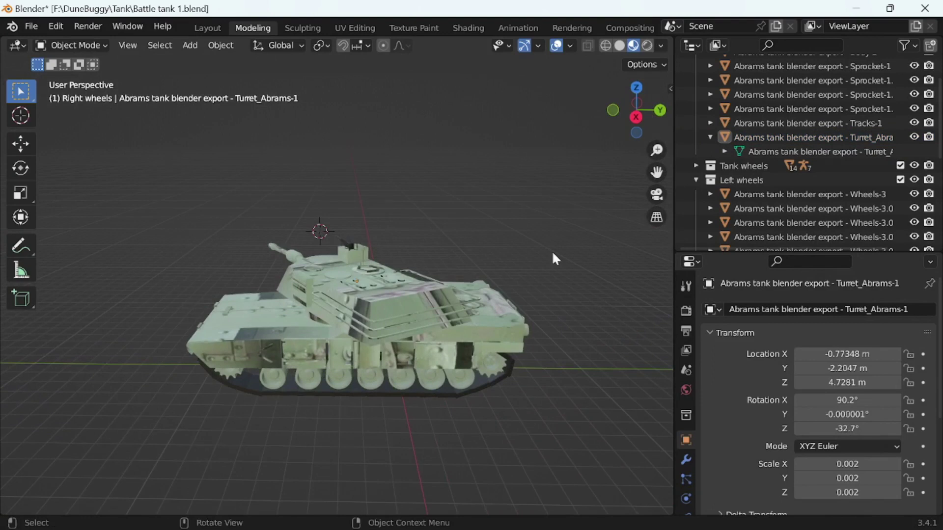
pyautogui.moveTo(436, 255); pyautogui.dragTo(326, 253, button='middle')
pyautogui.press('Up')
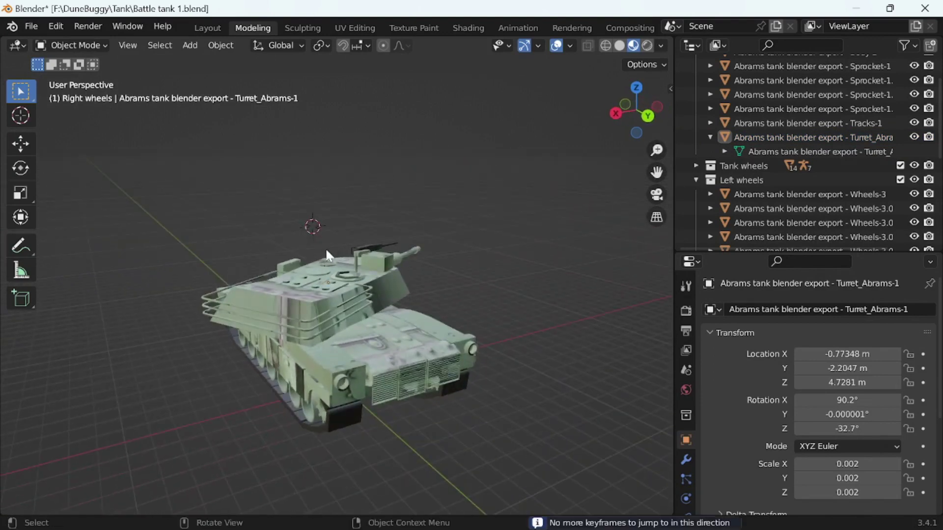
pyautogui.moveTo(532, 305); pyautogui.dragTo(421, 307, button='middle')
pyautogui.moveTo(526, 331); pyautogui.dragTo(422, 329, button='middle')
pyautogui.moveTo(353, 357); pyautogui.dragTo(217, 326, button='middle')
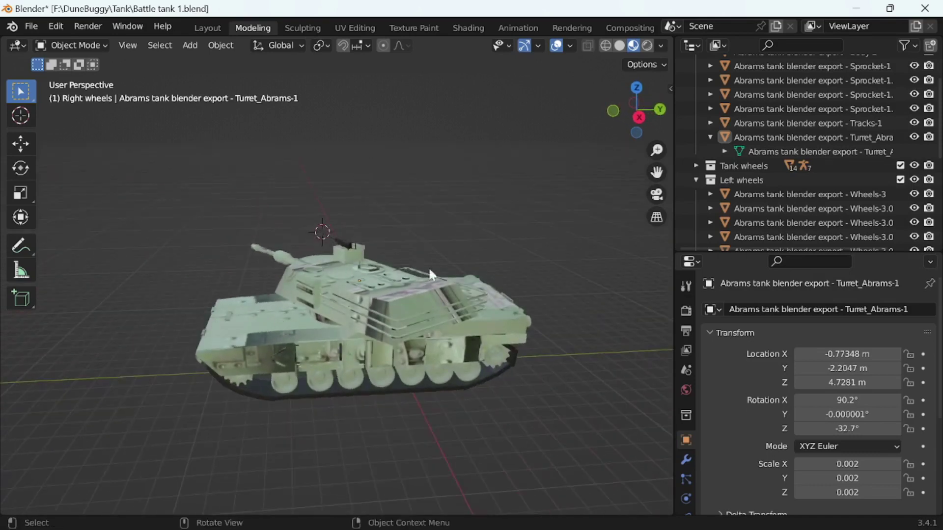
# - Collapse the Left wheels, Right wheels and main Collection groups in the scene hierarchy
pyautogui.scroll(-3, 765, 200)
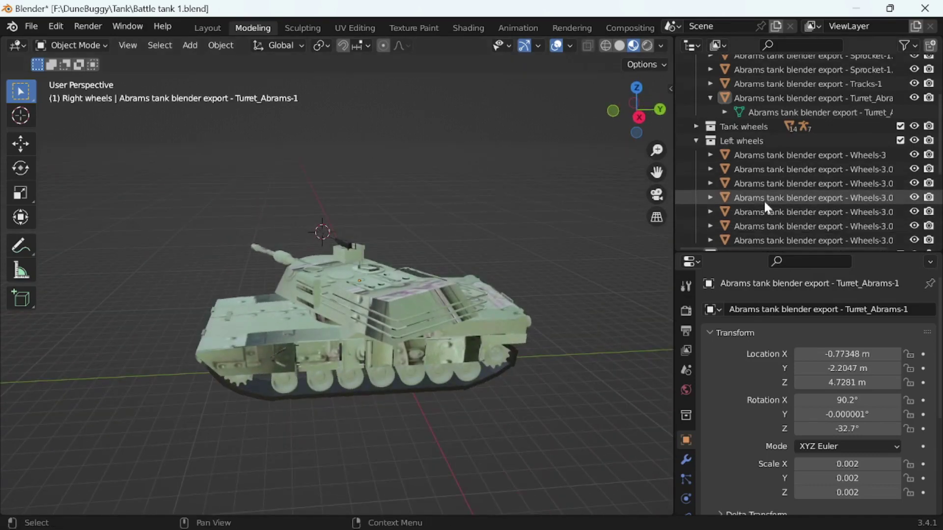
pyautogui.click(696, 140)
pyautogui.click(696, 154)
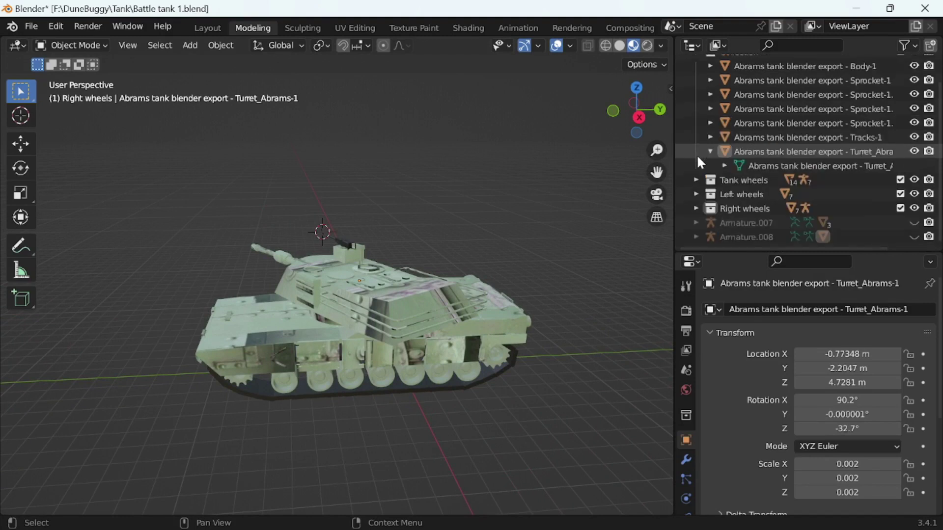
pyautogui.scroll(2, 726, 175)
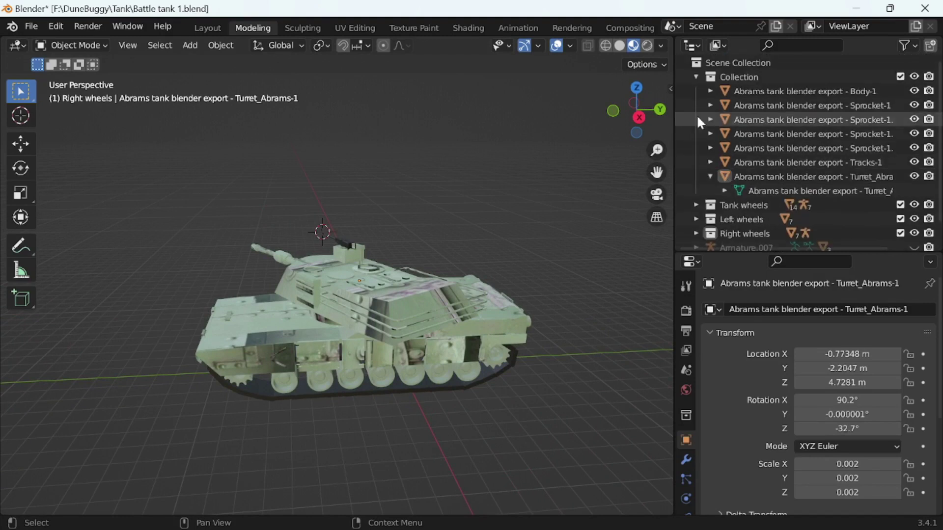
pyautogui.click(695, 78)
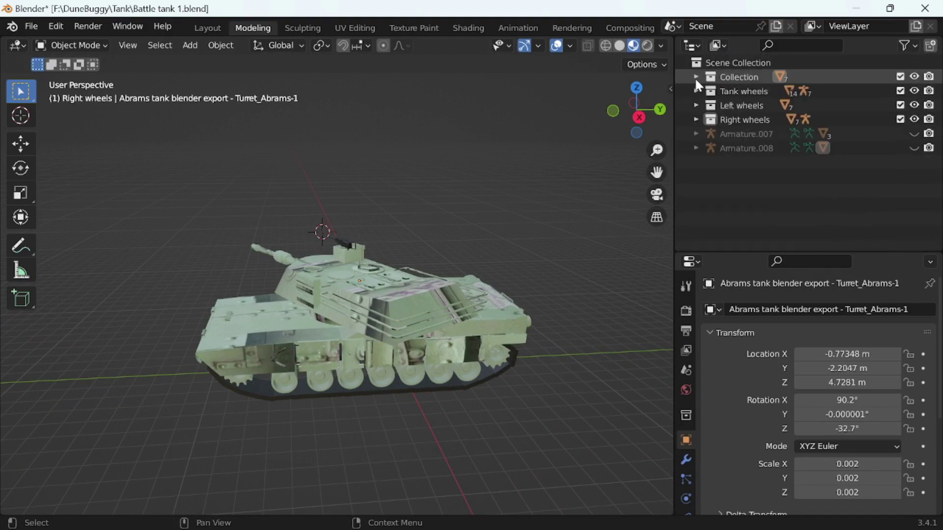
# - Go through the Right wheels, Left wheels and Tank wheels collections and make Collection the active one
pyautogui.click(757, 125)
pyautogui.click(744, 108)
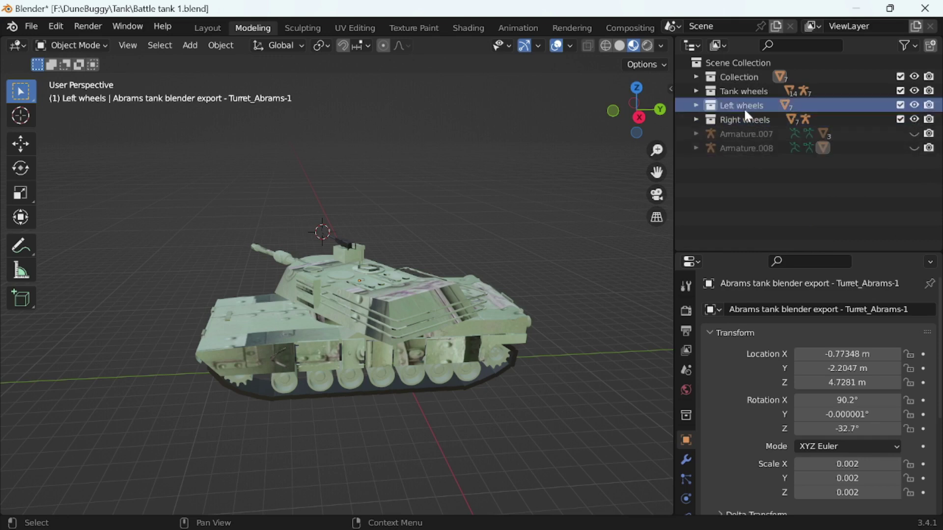
pyautogui.click(737, 92)
pyautogui.click(737, 77)
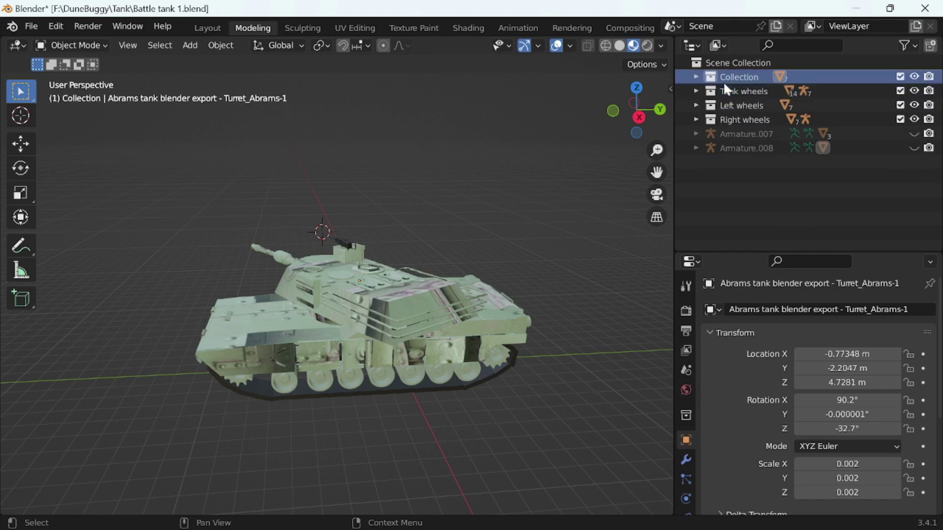
pyautogui.moveTo(586, 275); pyautogui.dragTo(2, 259, button='middle')
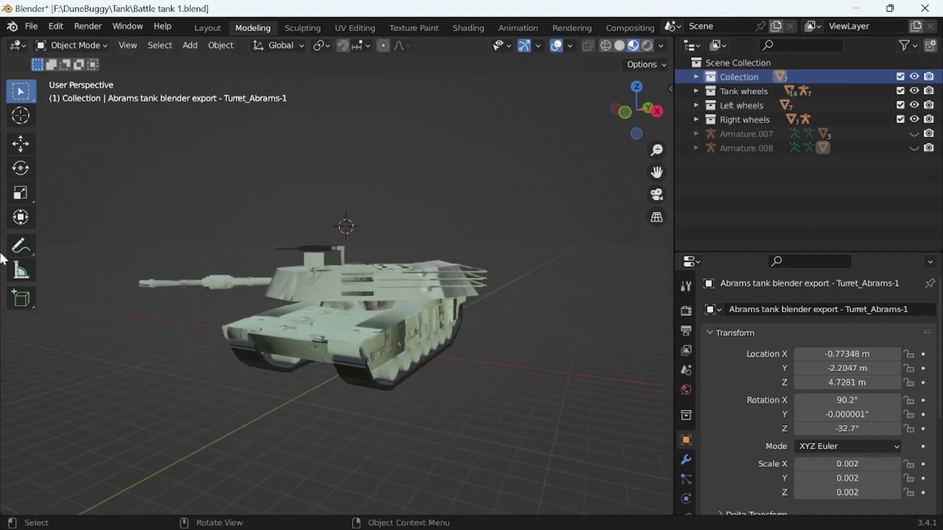
pyautogui.moveTo(206, 240); pyautogui.dragTo(412, 291, button='middle')
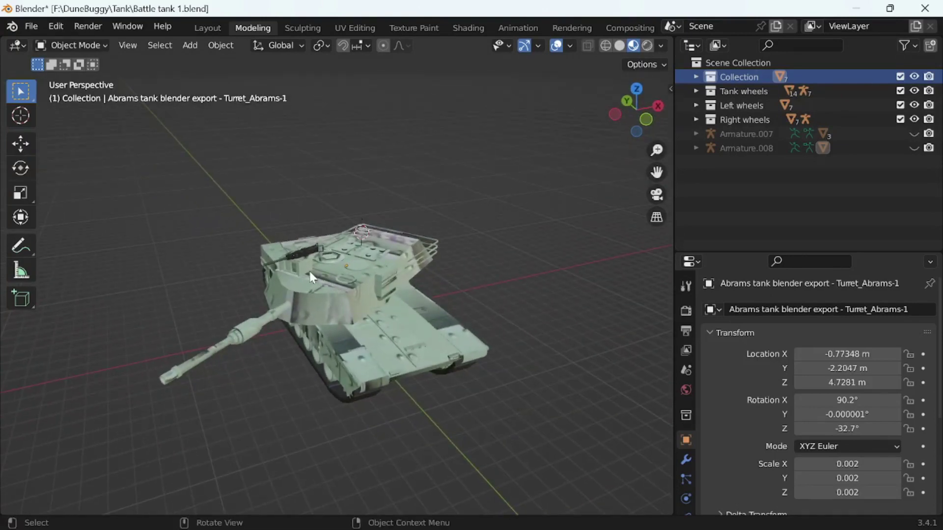
# - Display the tank in Rendered viewport shading and inspect it from the other end
pyautogui.scroll(3, 308, 270)
pyautogui.scroll(-1, 334, 270)
pyautogui.press('z')
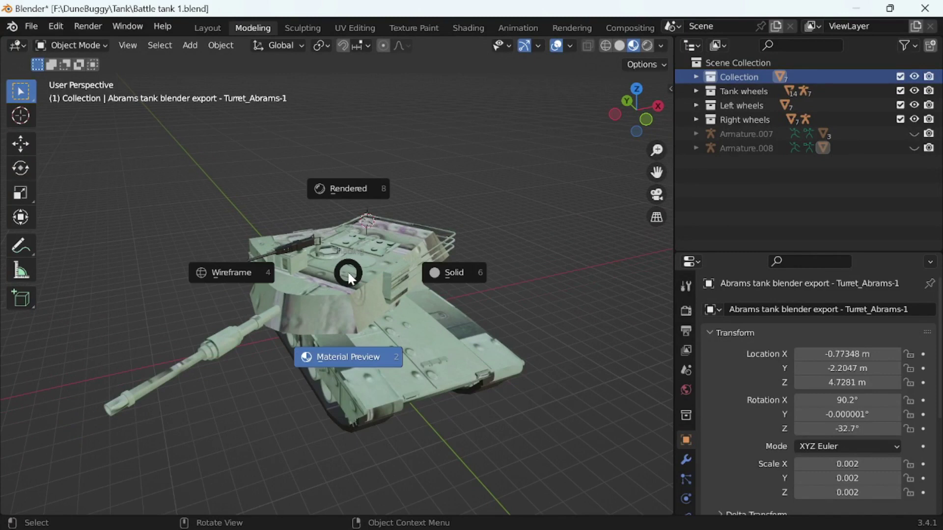
pyautogui.click(346, 202)
pyautogui.moveTo(516, 287)
pyautogui.mouseDown(button='middle')
pyautogui.moveTo(449, 258)
pyautogui.moveTo(363, 245)
pyautogui.moveTo(158, 260)
pyautogui.mouseUp(button='middle')
# - View the tank in Solid shading from the gun side, then return to Material Preview
pyautogui.press('z')
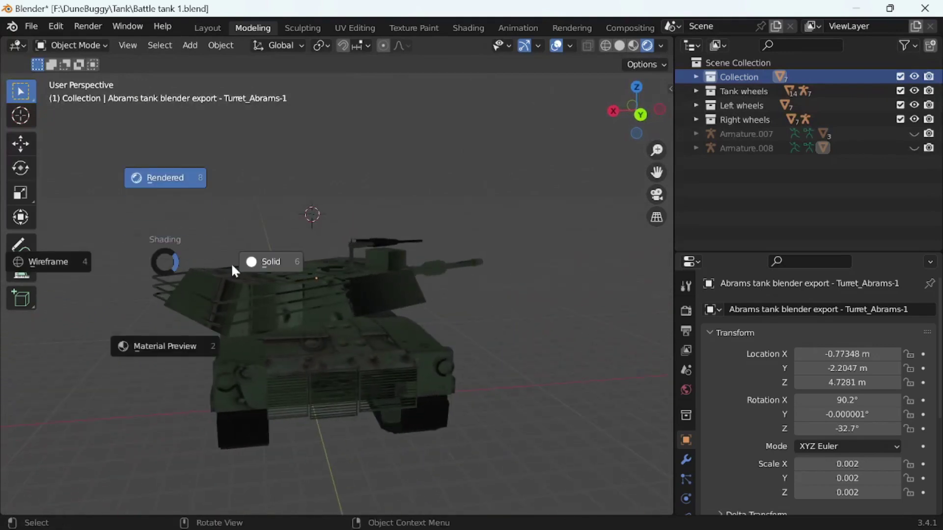
pyautogui.click(260, 261)
pyautogui.moveTo(514, 335)
pyautogui.mouseDown(button='middle')
pyautogui.moveTo(276, 333)
pyautogui.moveTo(211, 345)
pyautogui.mouseUp(button='middle')
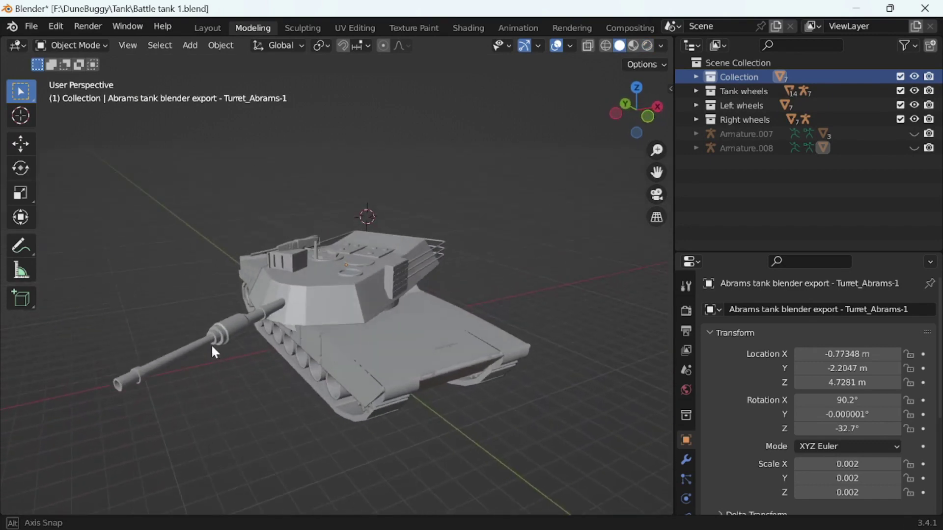
pyautogui.press('z')
pyautogui.click(226, 434)
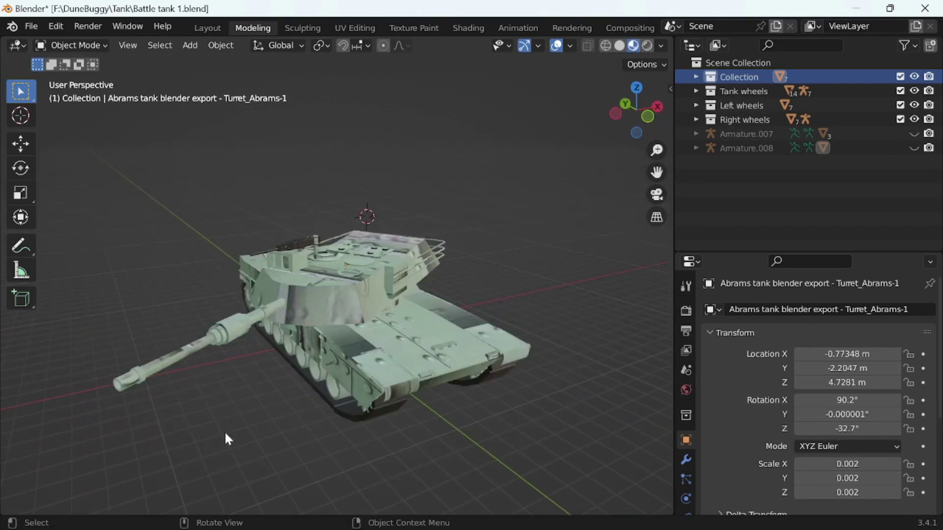
# - Inspect the tank's mesh in Wireframe shading, then switch the viewport back to Material Preview
pyautogui.press('z')
pyautogui.click(123, 441)
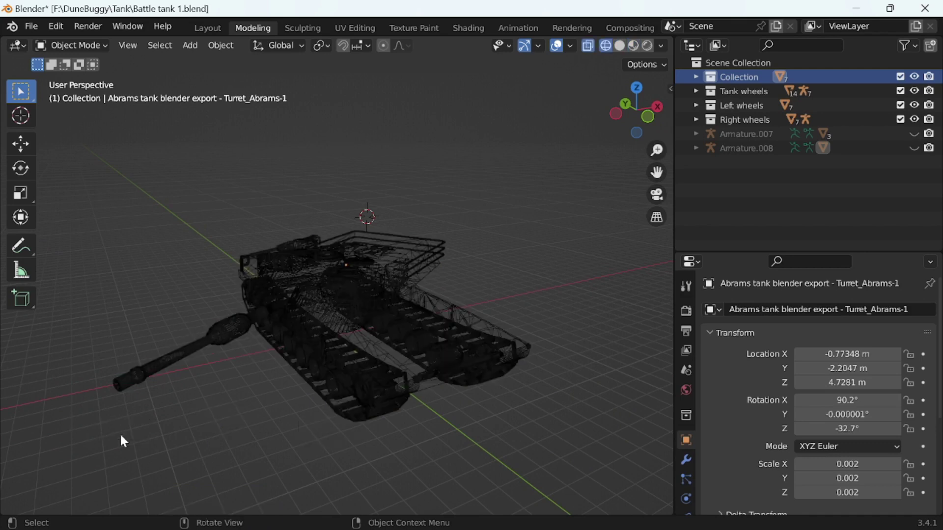
pyautogui.moveTo(270, 423)
pyautogui.mouseDown(button='middle')
pyautogui.moveTo(213, 394)
pyautogui.moveTo(203, 406)
pyautogui.mouseUp(button='middle')
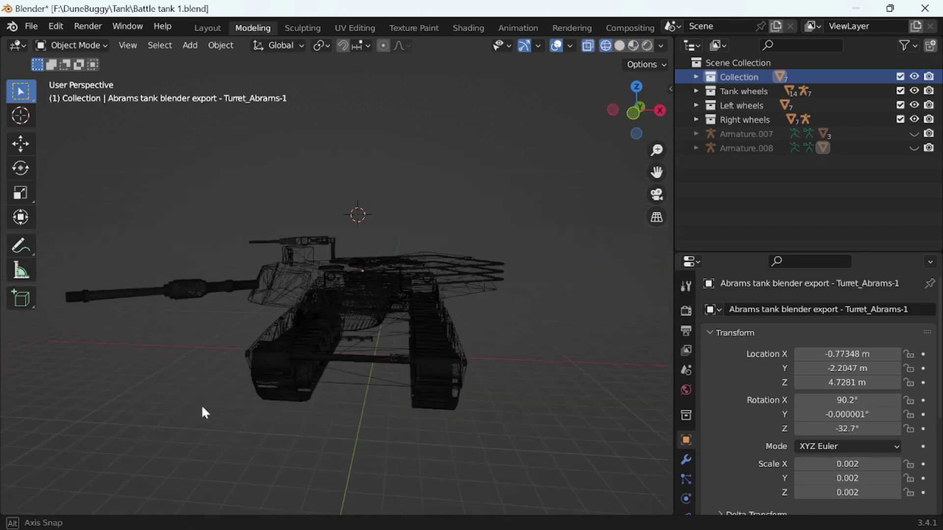
pyautogui.press('z')
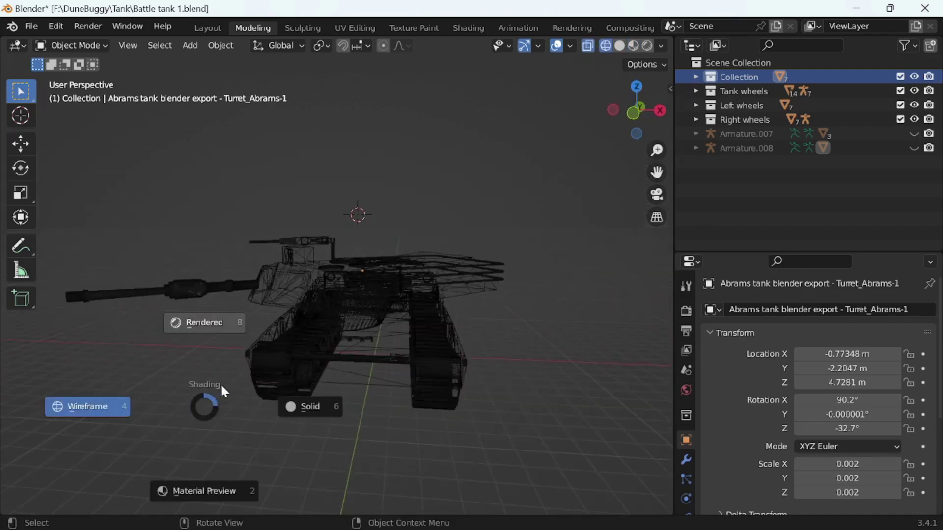
pyautogui.click(205, 492)
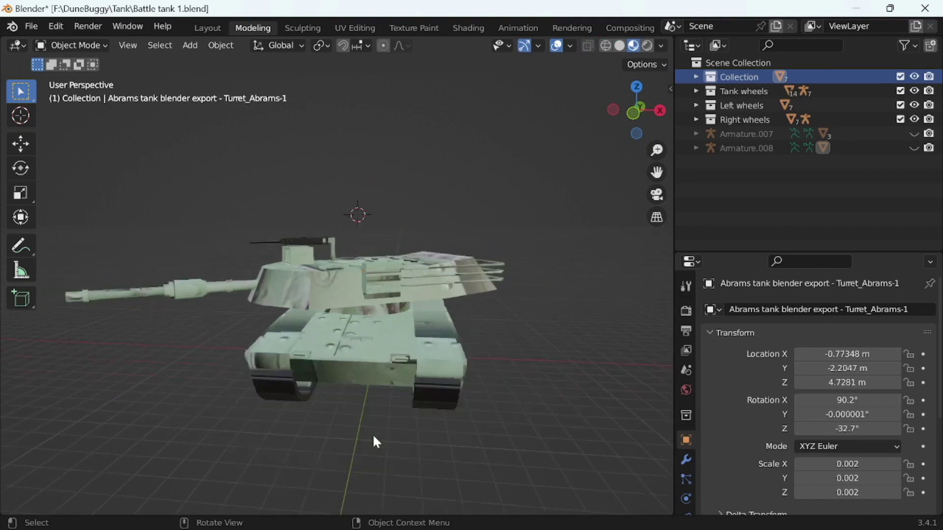
# - Select all the tank's objects, view the complete model from the side, and clear the selection
pyautogui.scroll(-3, 372, 434)
pyautogui.moveTo(458, 404); pyautogui.dragTo(369, 405, button='middle')
pyautogui.press('a')
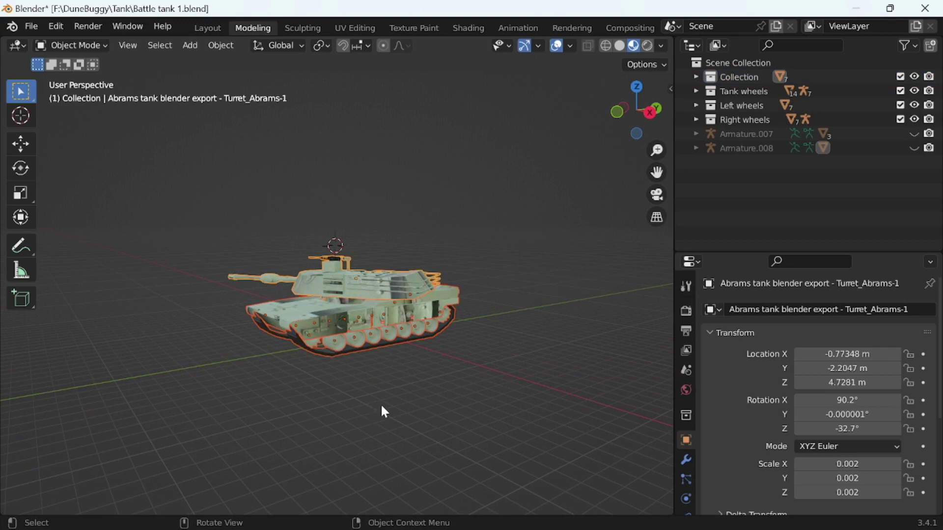
pyautogui.press('m')
pyautogui.moveTo(492, 383); pyautogui.dragTo(435, 389, button='middle')
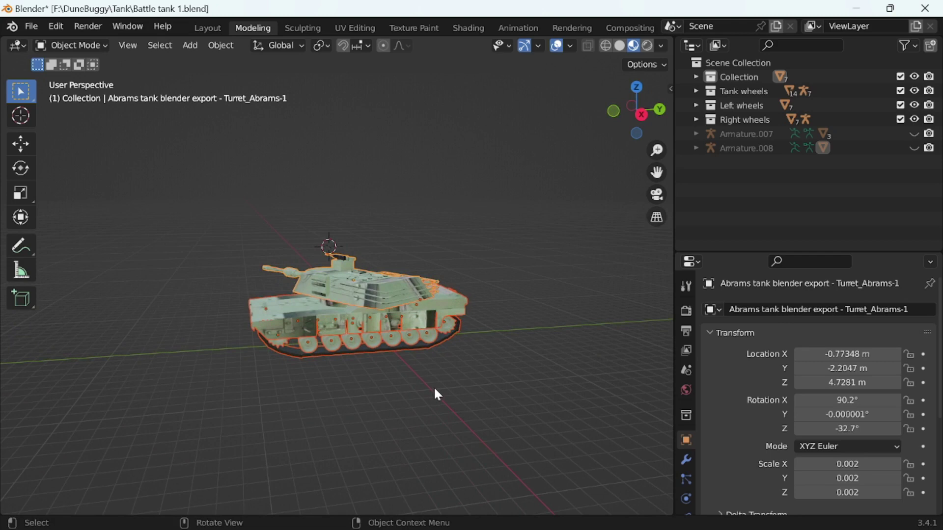
pyautogui.click(391, 401)
pyautogui.moveTo(391, 401); pyautogui.dragTo(354, 409, button='middle')
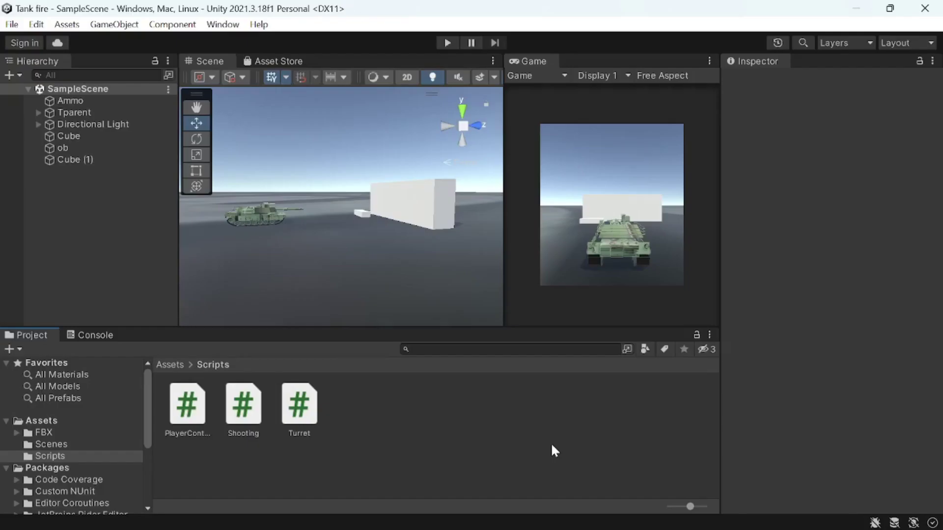
# - In Unity, examine the tank and the white blocks in the SampleScene scene view
pyautogui.scroll(3, 338, 234)
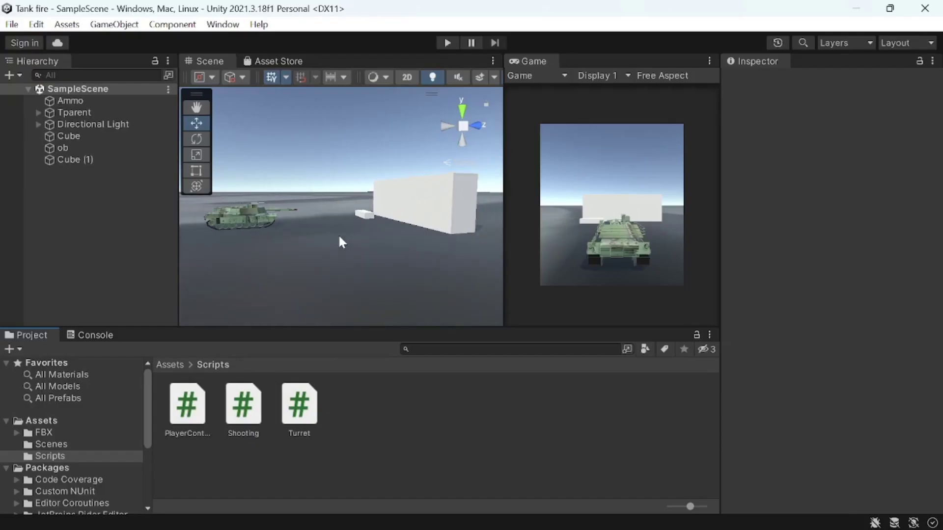
pyautogui.moveTo(303, 234); pyautogui.dragTo(388, 239, button='middle')
pyautogui.moveTo(387, 257); pyautogui.dragTo(386, 257, button='middle')
pyautogui.scroll(3, 386, 258)
pyautogui.scroll(-4, 389, 265)
pyautogui.scroll(2, 390, 264)
pyautogui.scroll(3, 390, 266)
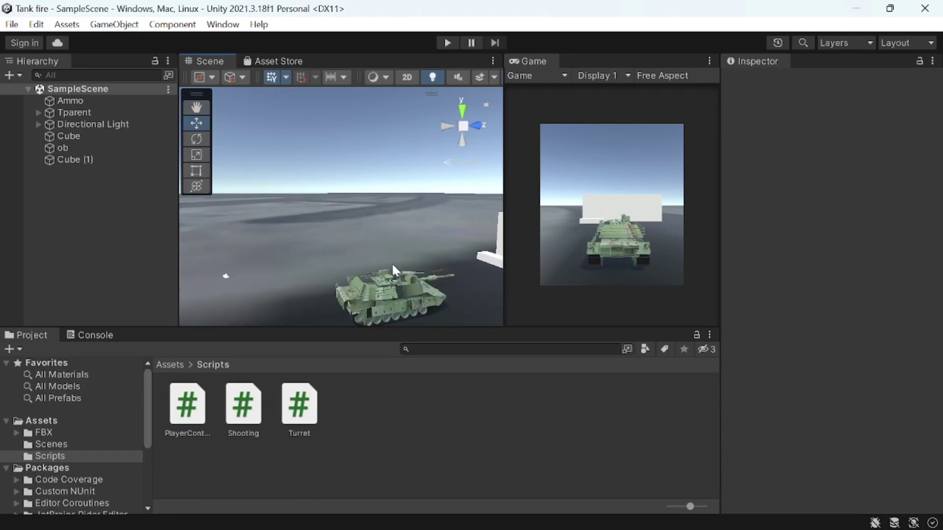
pyautogui.moveTo(446, 283); pyautogui.dragTo(377, 256, button='middle')
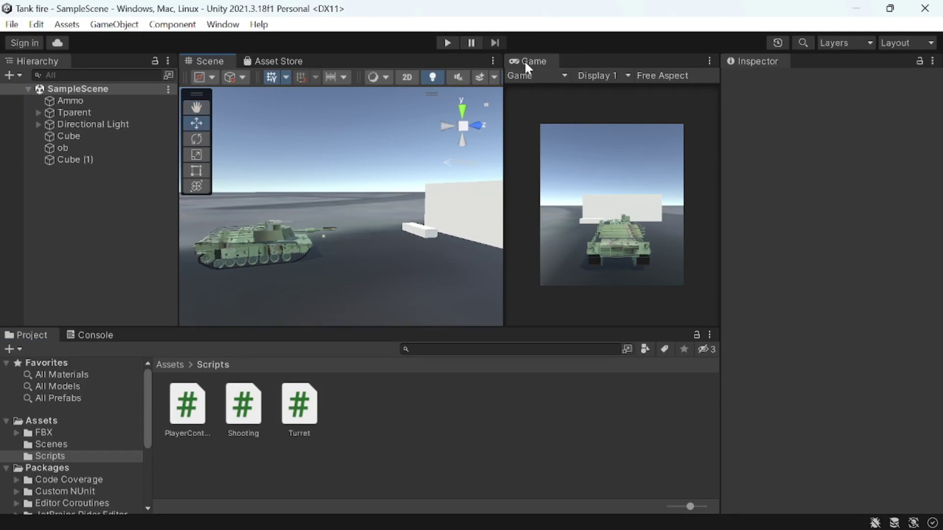
# - Run the game in a maximized Game view and rotate the tank on the spot
pyautogui.doubleClick(525, 63)
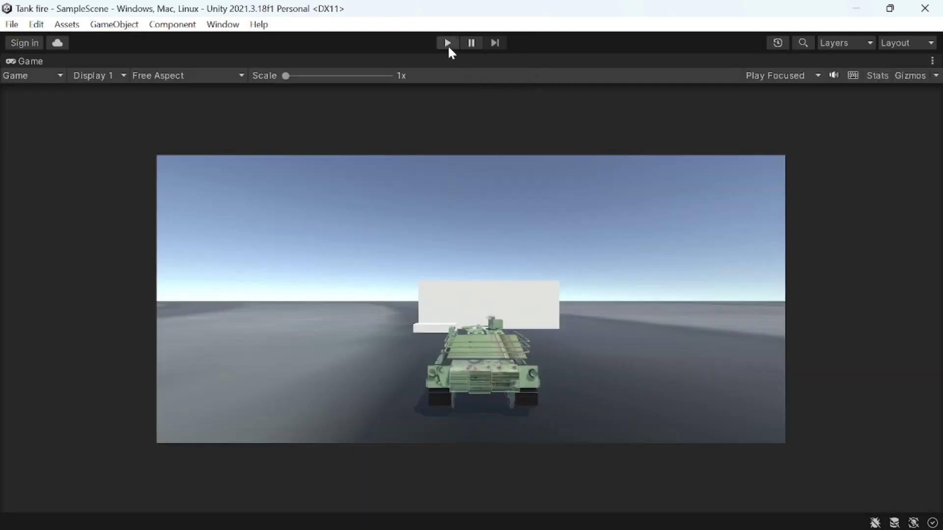
pyautogui.click(447, 43)
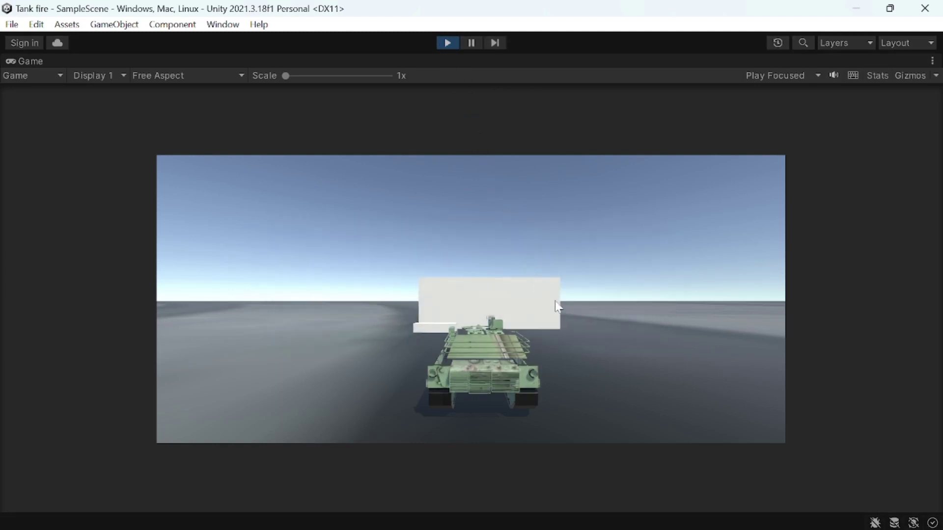
pyautogui.press('a')
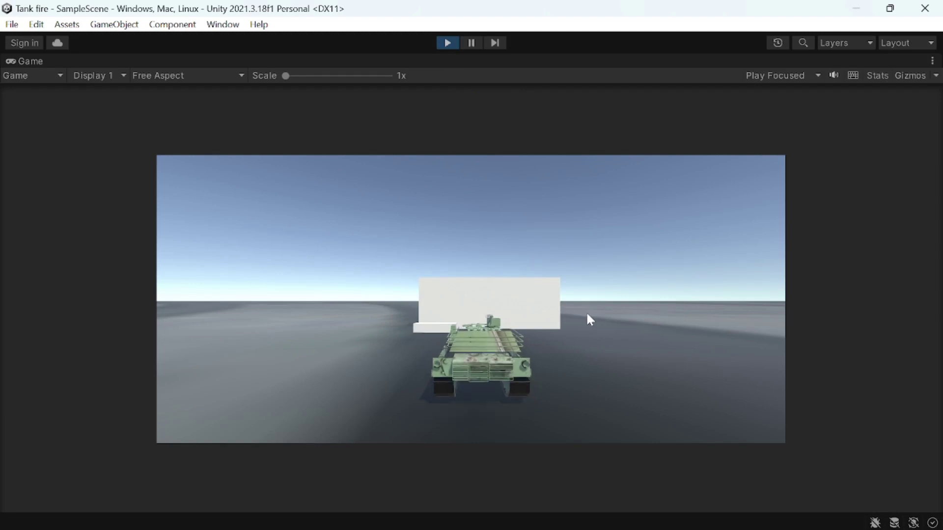
pyautogui.press('a')
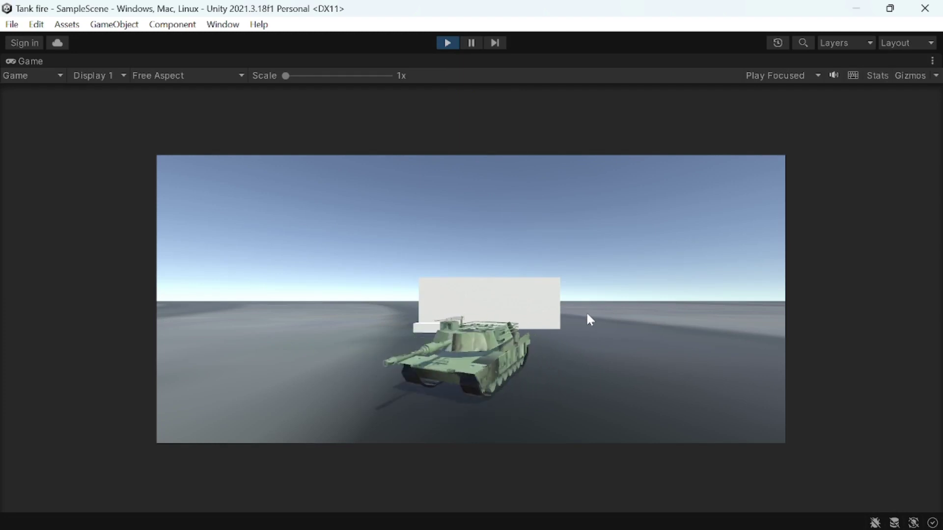
pyautogui.press('a')
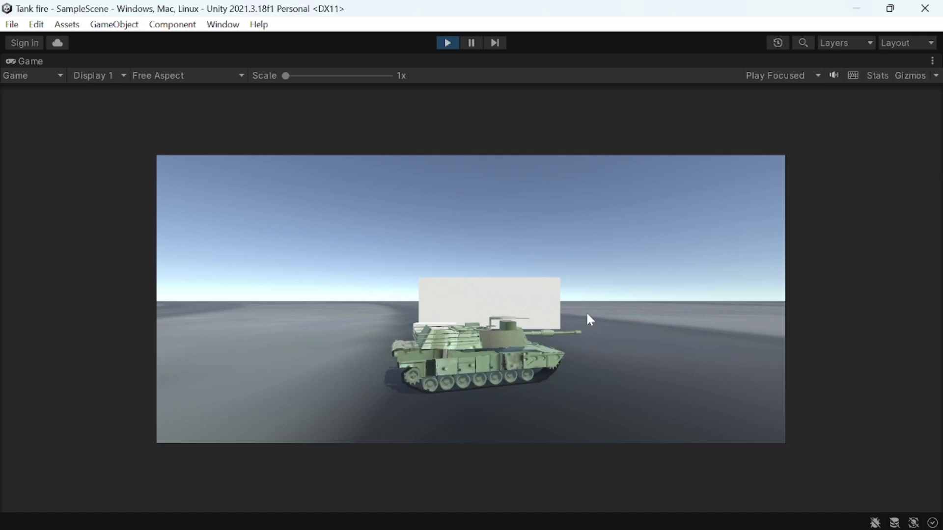
# - Test driving the tank forward and backward across the front of the white wall
pyautogui.press('w')
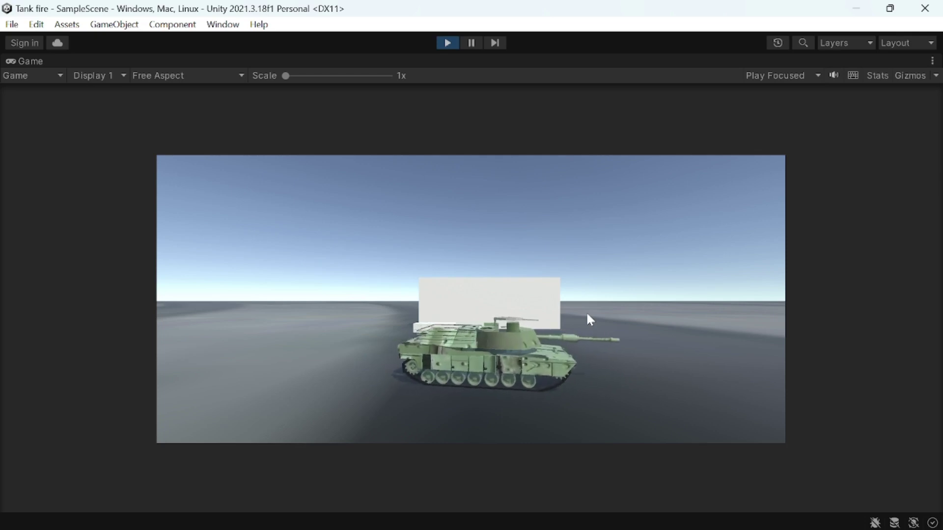
pyautogui.press('s')
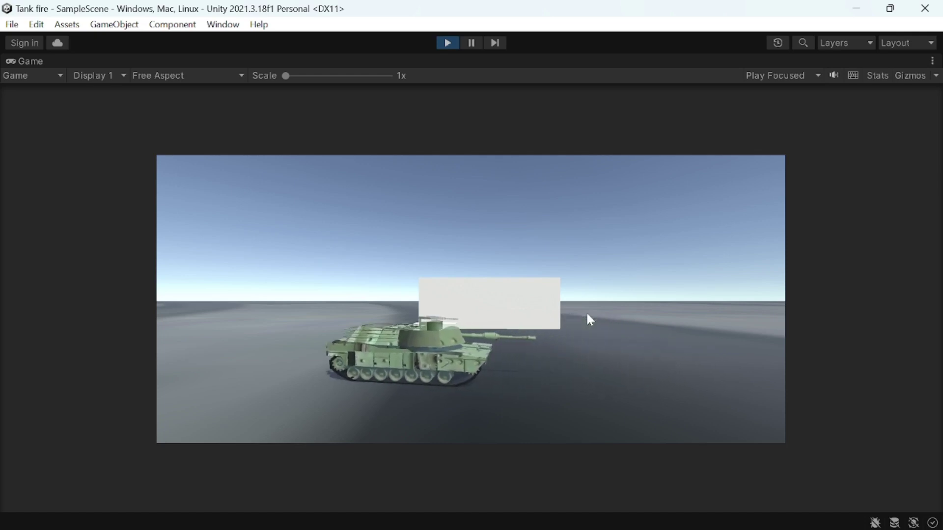
pyautogui.press('w')
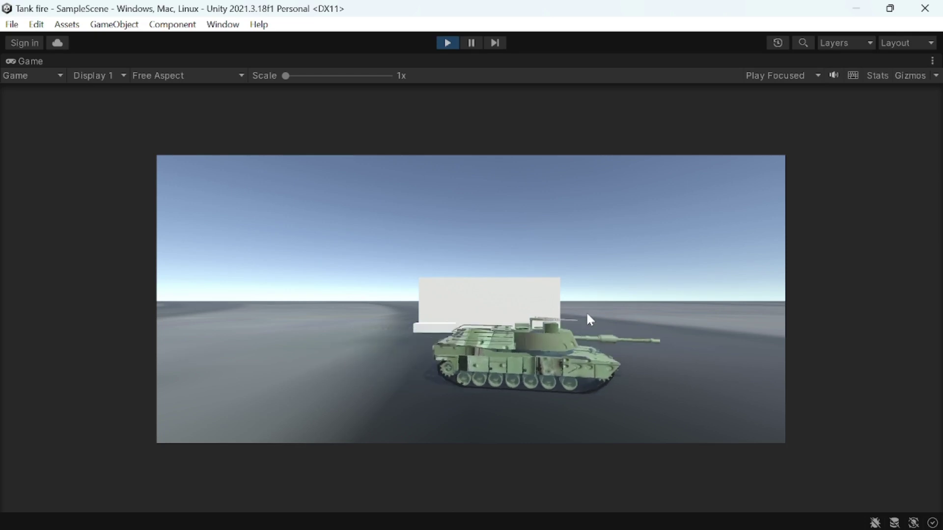
pyautogui.press('s')
# - Fire several shells from the tank's main gun
pyautogui.press('space')
pyautogui.press('space')
pyautogui.press('space')
pyautogui.press('space')
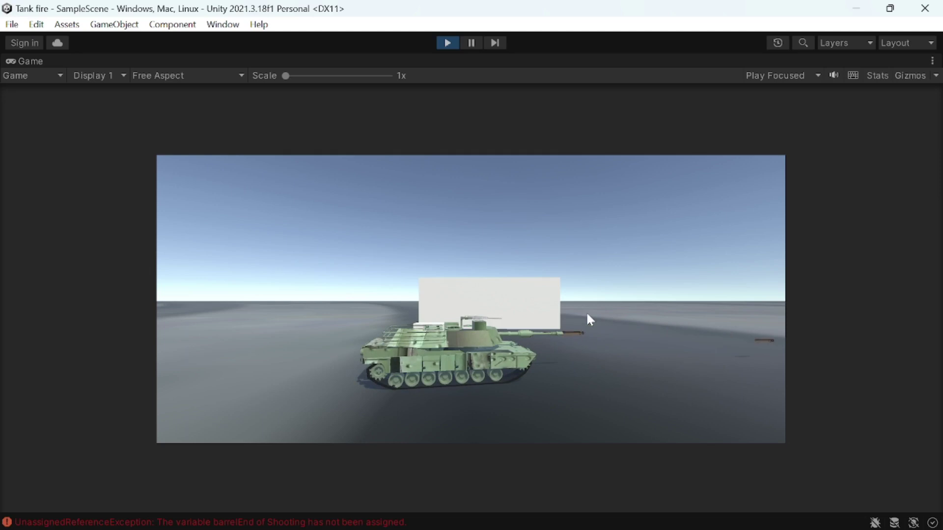
# - Turn the tank to face the white wall and test driving it backward and forward
pyautogui.press('a')
pyautogui.press('a')
pyautogui.press('a')
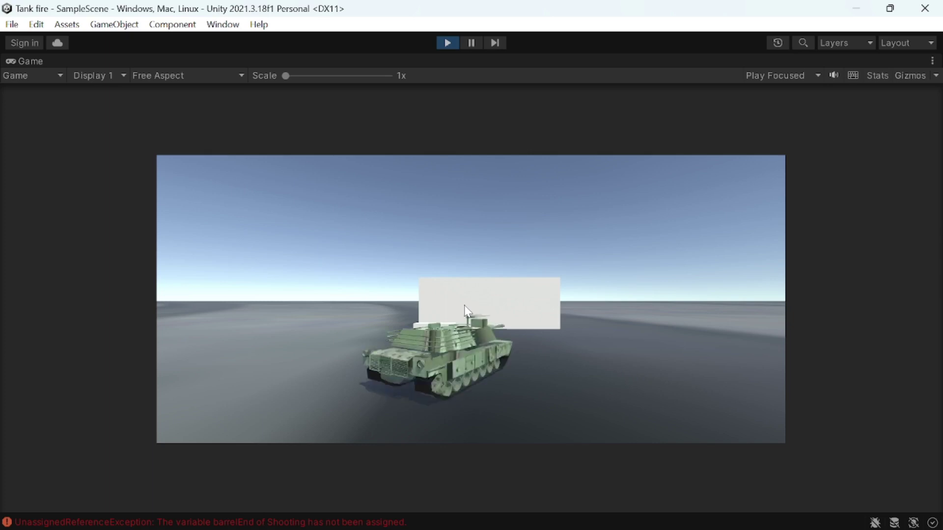
pyautogui.press('a')
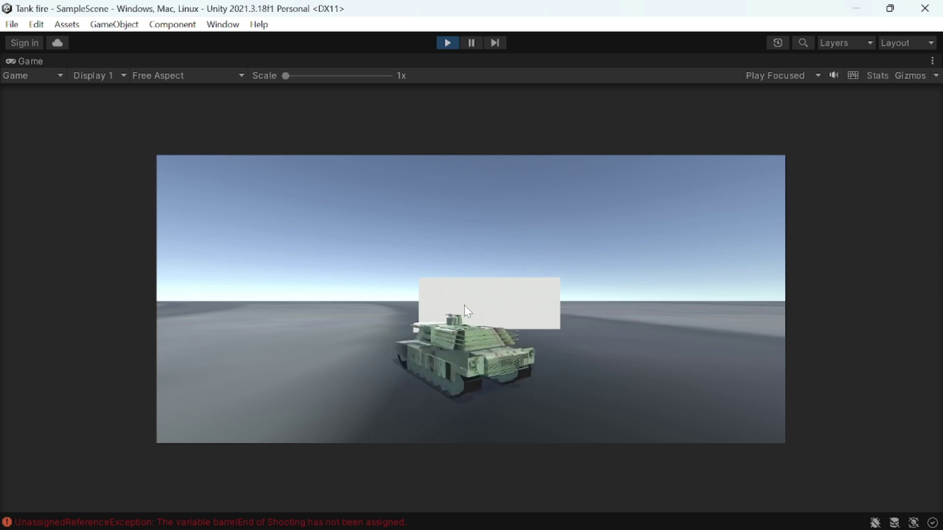
pyautogui.press('s')
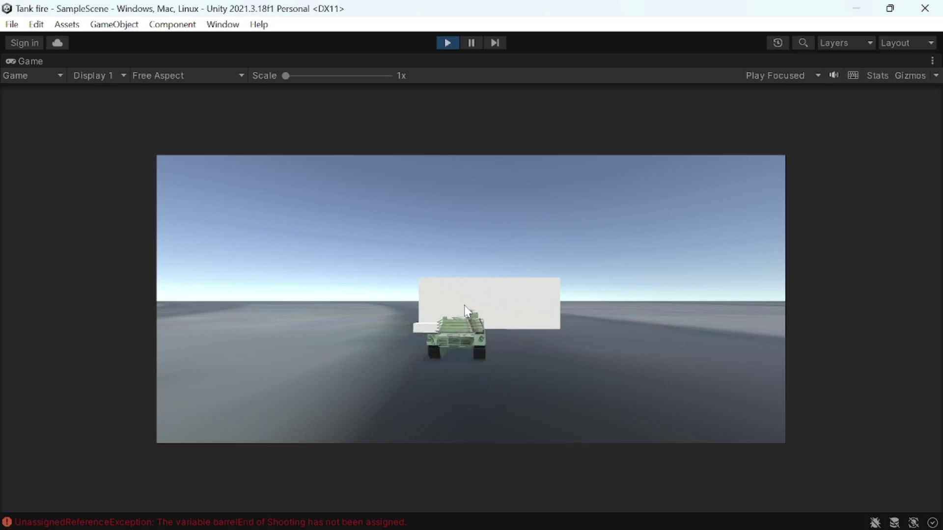
pyautogui.press('w')
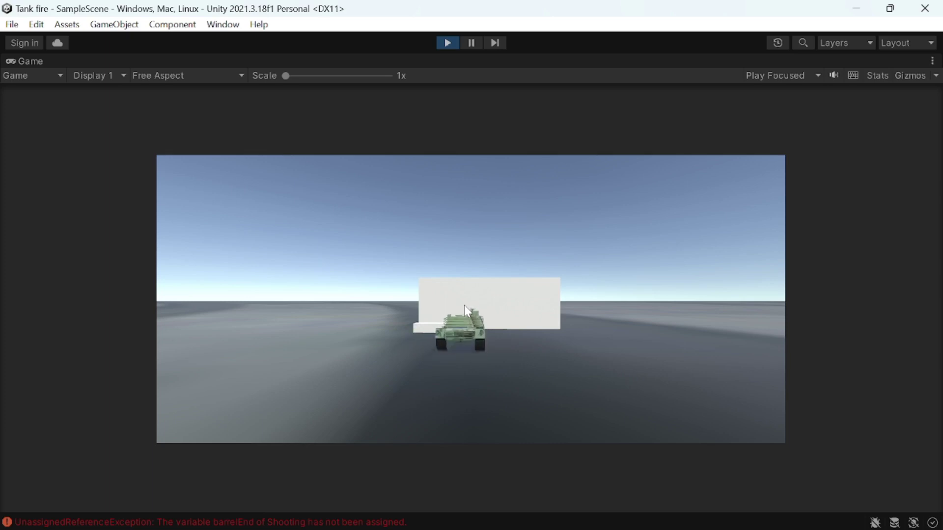
# - Steer the tank left and right in front of the wall to test its turning
pyautogui.press('a')
pyautogui.press('d')
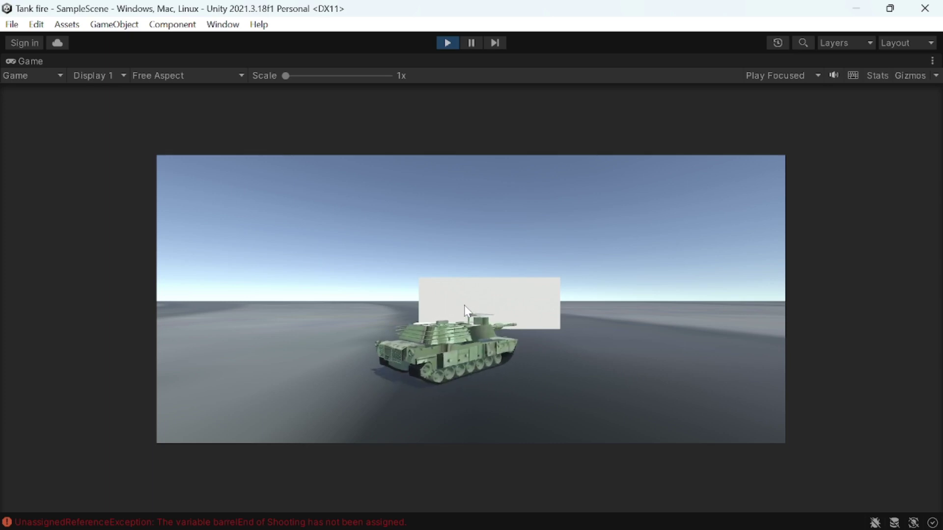
pyautogui.press('a')
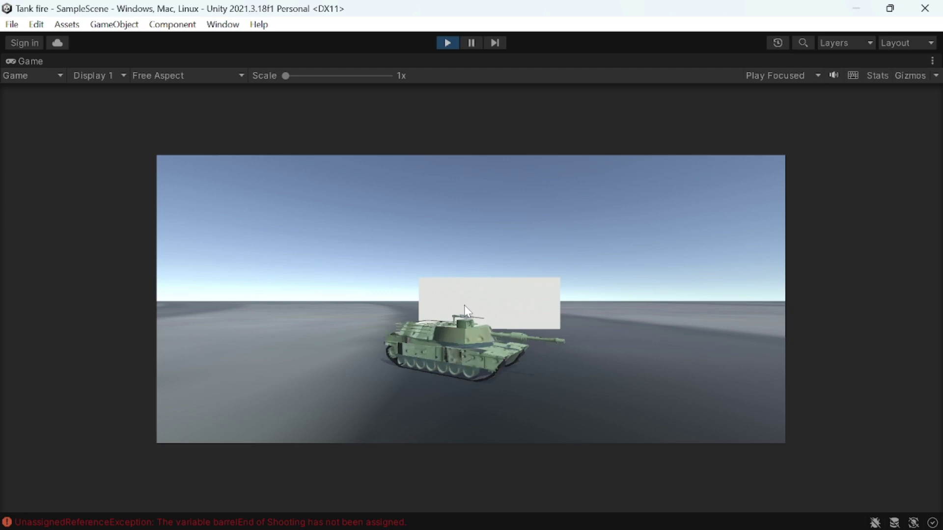
# - Drive the tank into and over the white wall, then bring it around to the front
pyautogui.press('w')
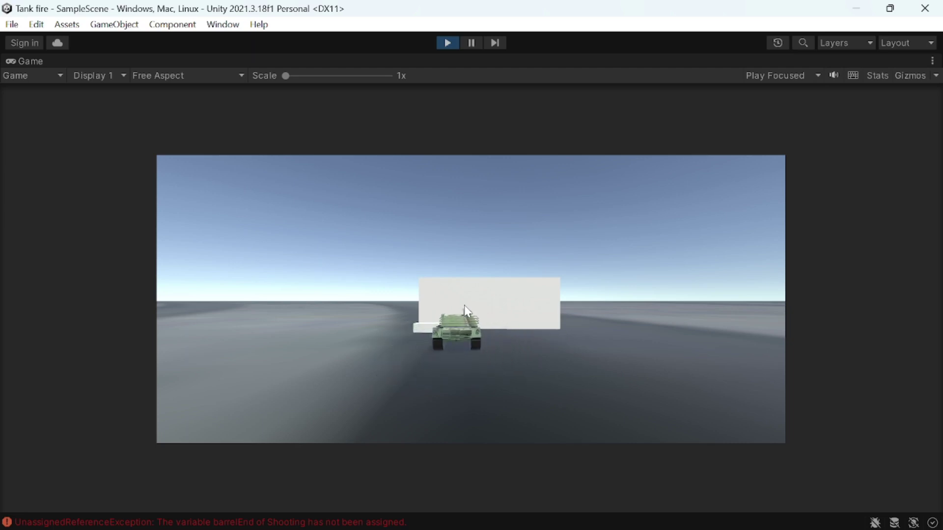
pyautogui.press('w')
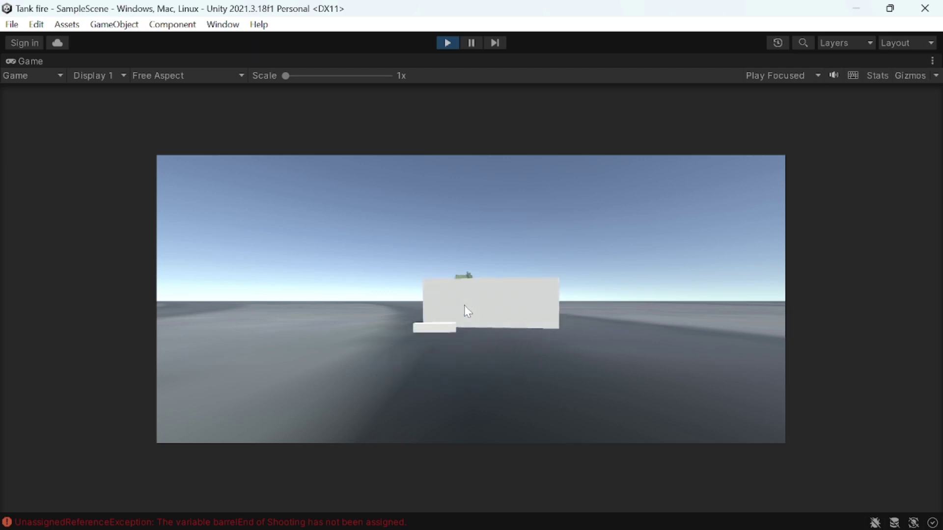
pyautogui.press('w')
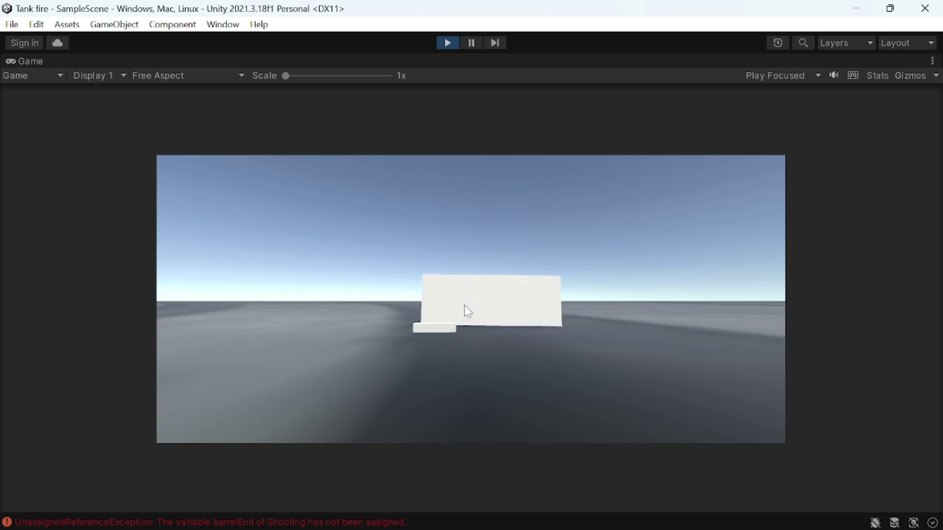
pyautogui.press('w')
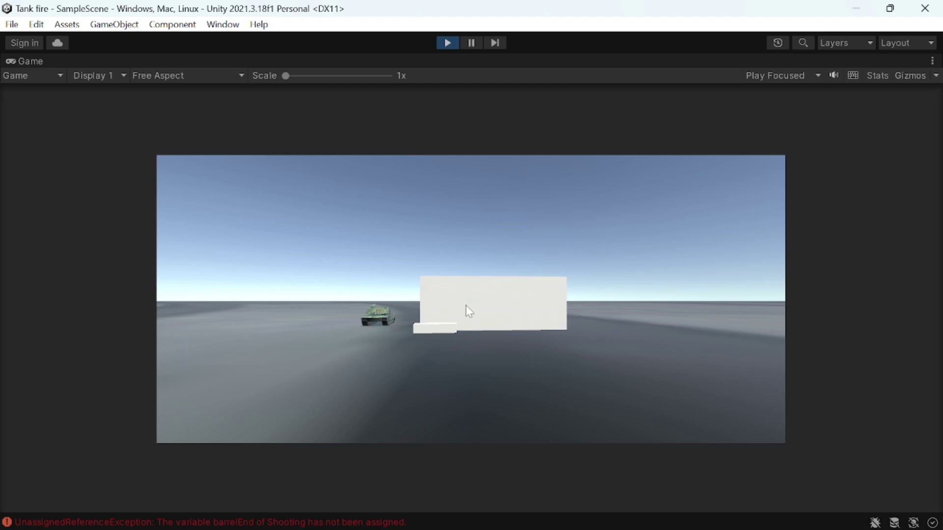
pyautogui.press('w')
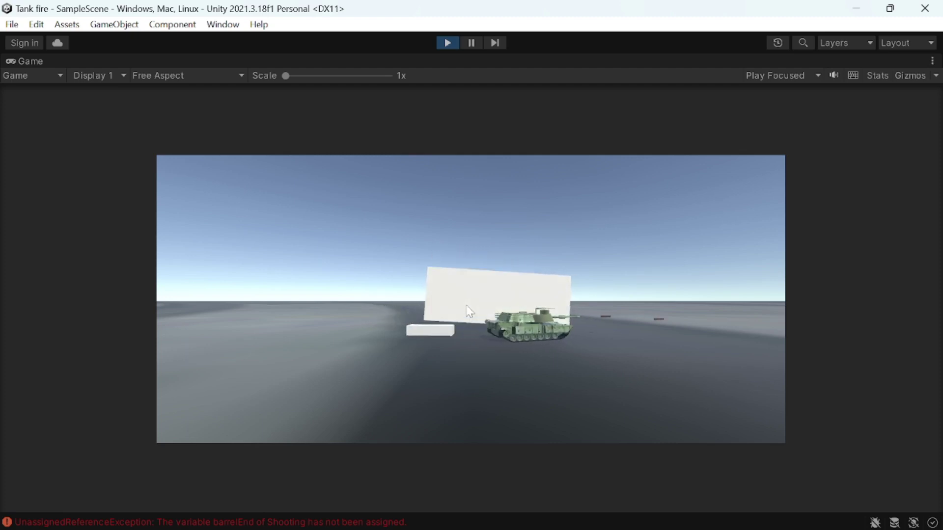
# - Rotate the tank in front of the white wall and fire its gun again
pyautogui.press('a')
pyautogui.press('a')
pyautogui.press('space')
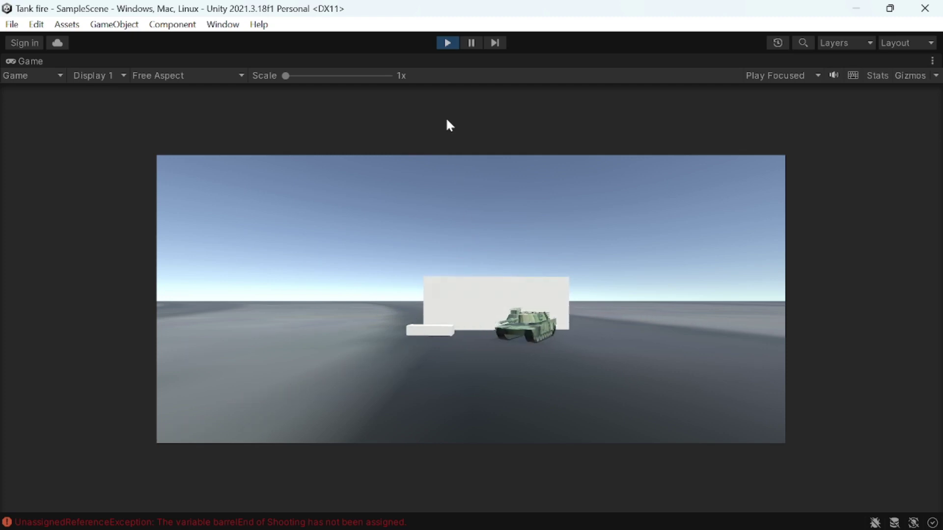
# - End the play test, restore the full editor layout and enlarge the Scene and Game views
pyautogui.click(447, 45)
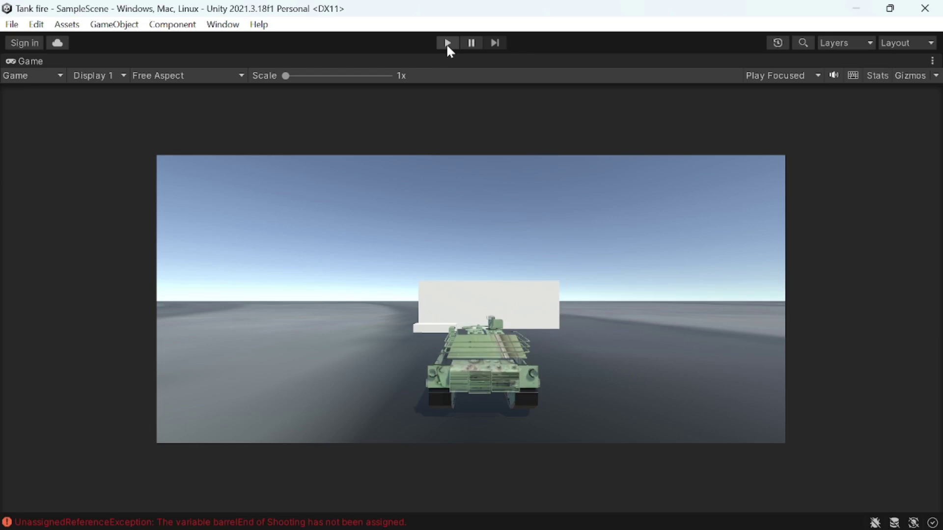
pyautogui.doubleClick(34, 62)
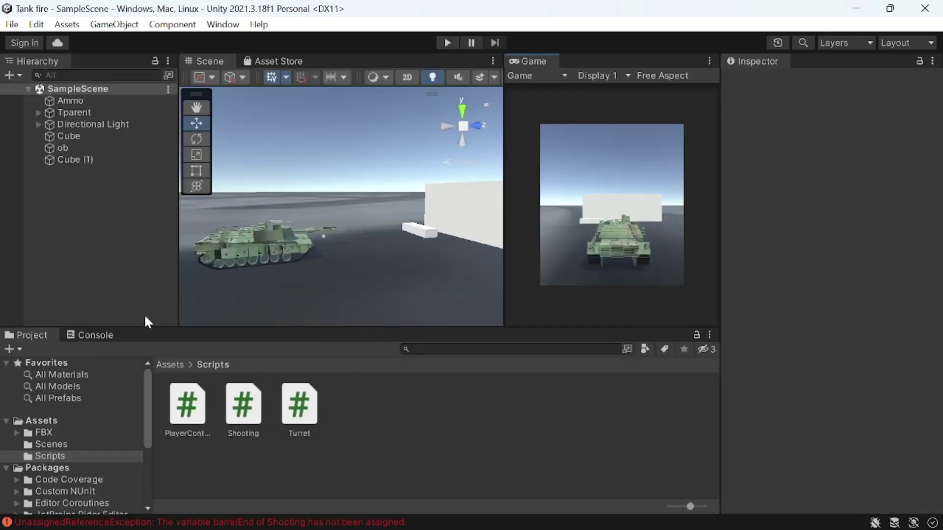
pyautogui.moveTo(179, 319); pyautogui.dragTo(129, 319)
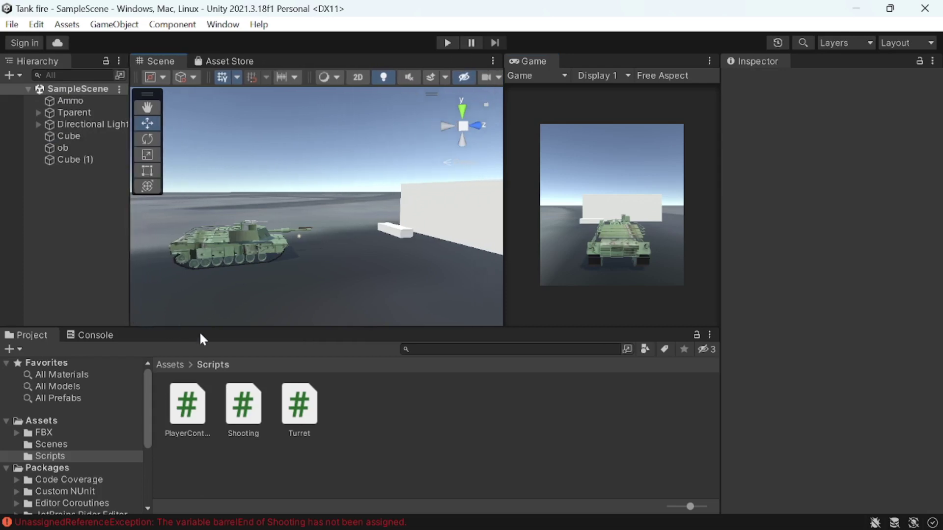
pyautogui.moveTo(219, 327); pyautogui.dragTo(234, 492)
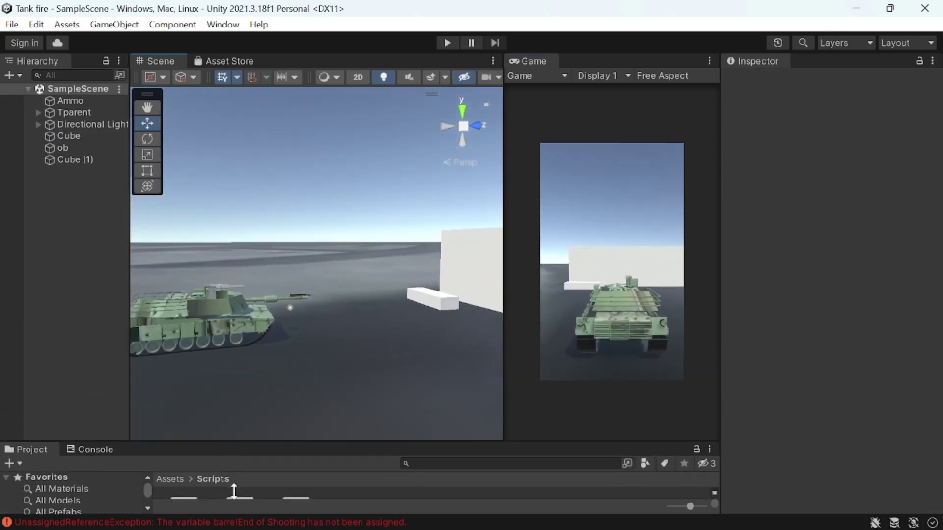
pyautogui.moveTo(718, 228); pyautogui.dragTo(909, 231)
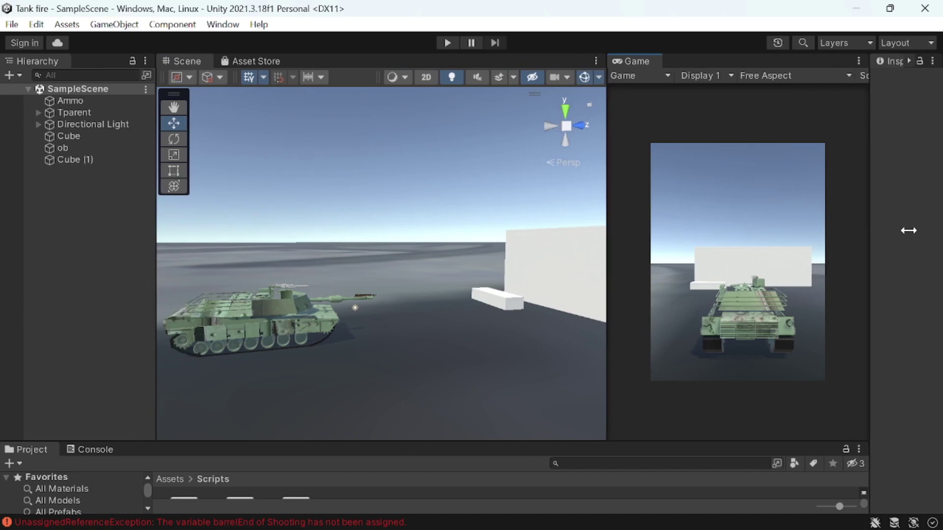
# - Start a new play test, drive the tank forward and rotate it in place while firing shells
pyautogui.click(448, 43)
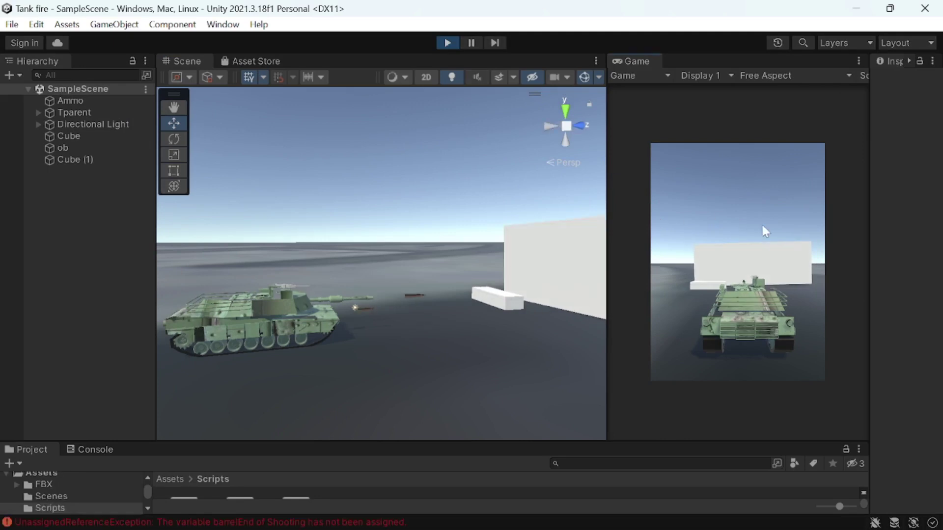
pyautogui.press('w')
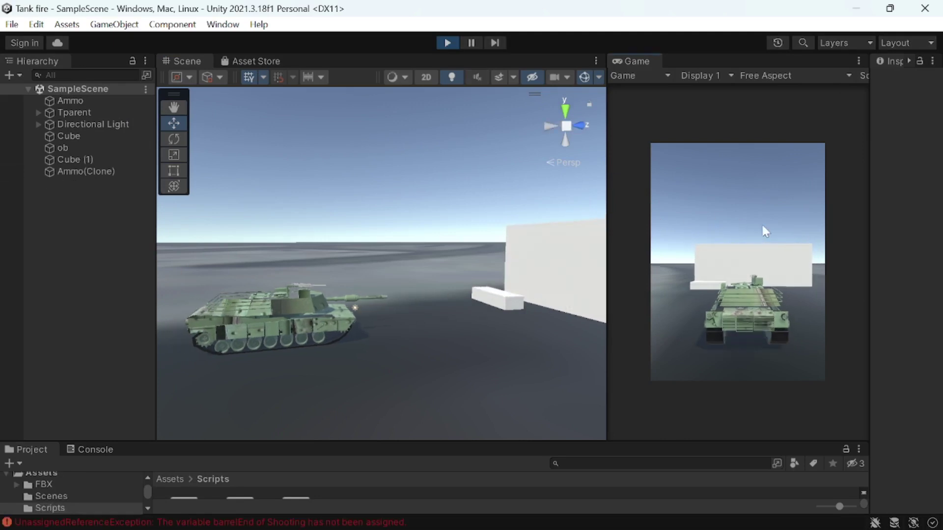
pyautogui.press('d')
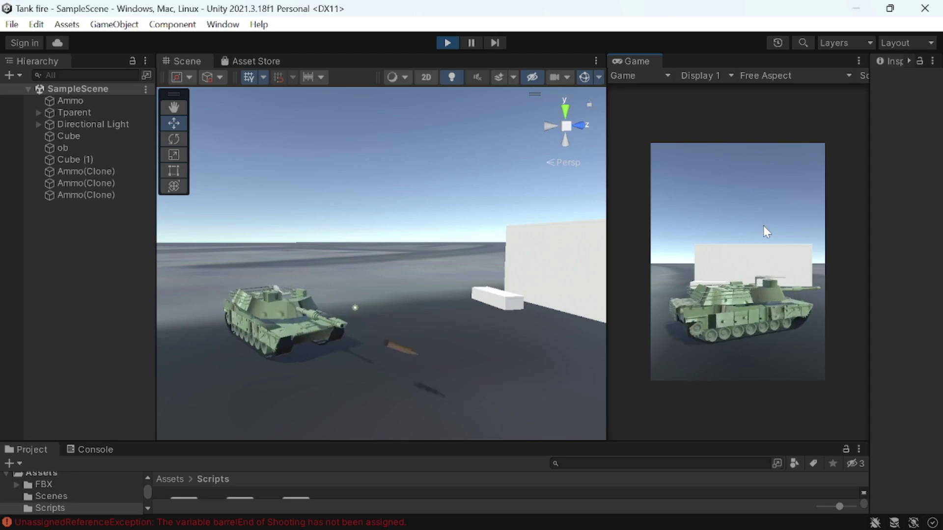
pyautogui.press('d')
pyautogui.press('d')
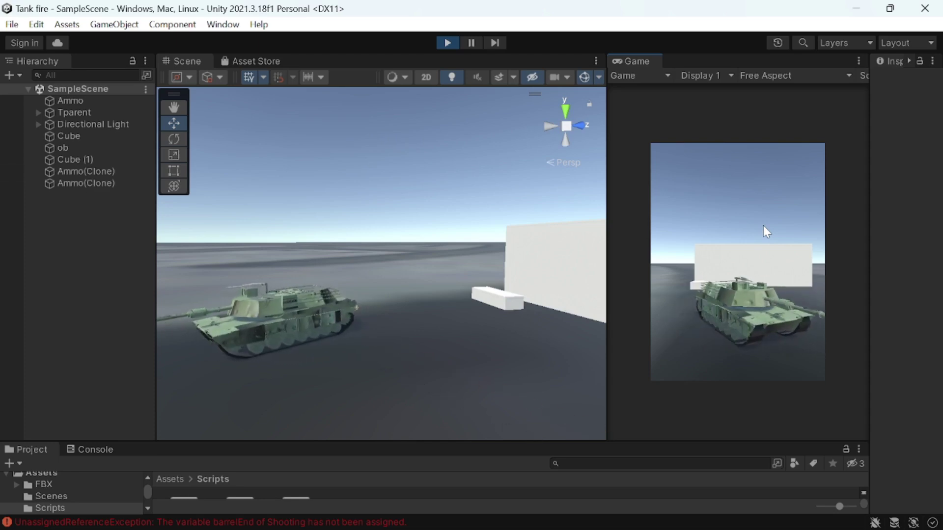
pyautogui.press('d')
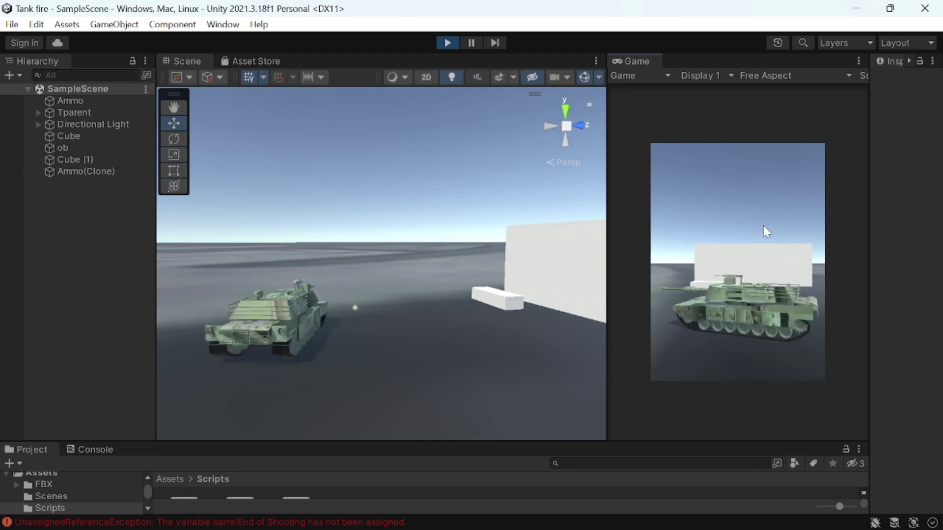
# - Drive the tank forward into the white wall, try to steer it after the collision, and end the play test
pyautogui.press('w')
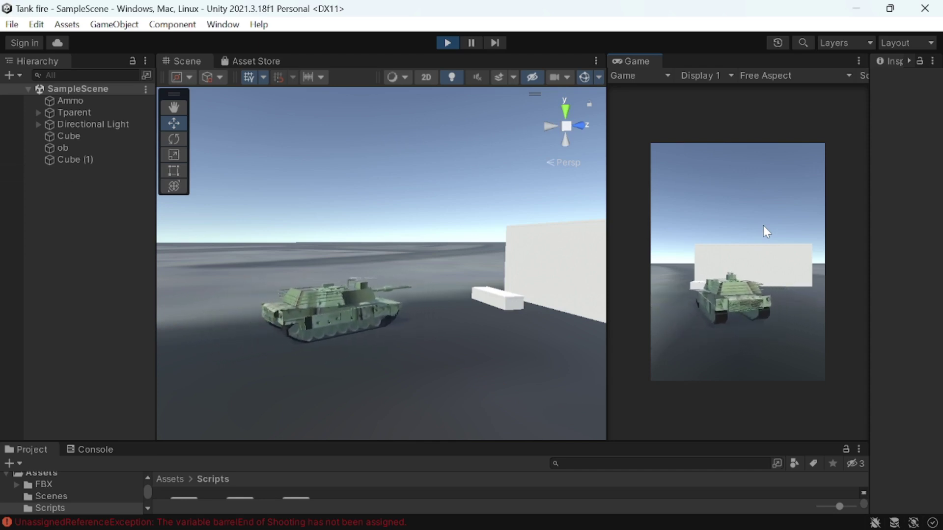
pyautogui.press('space')
pyautogui.press('space')
pyautogui.press('a')
pyautogui.press('a')
pyautogui.press('w')
pyautogui.press('w')
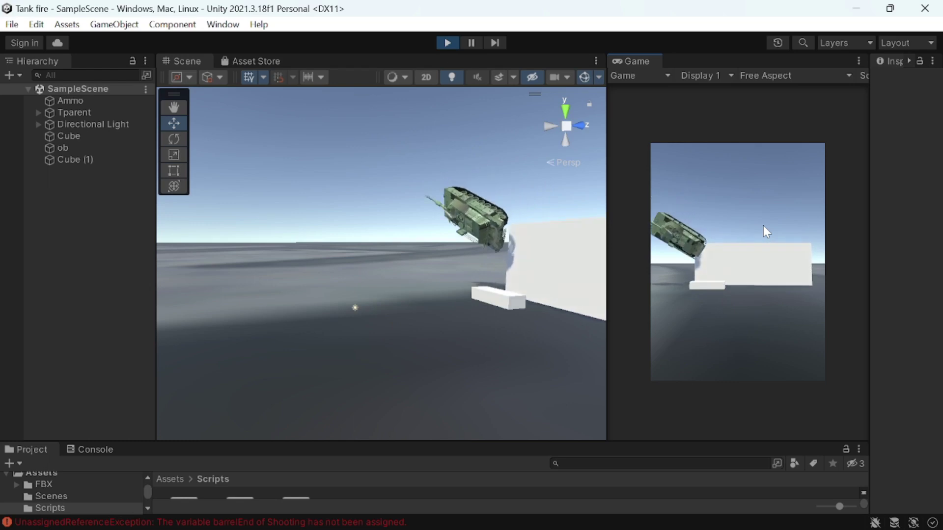
pyautogui.press('w')
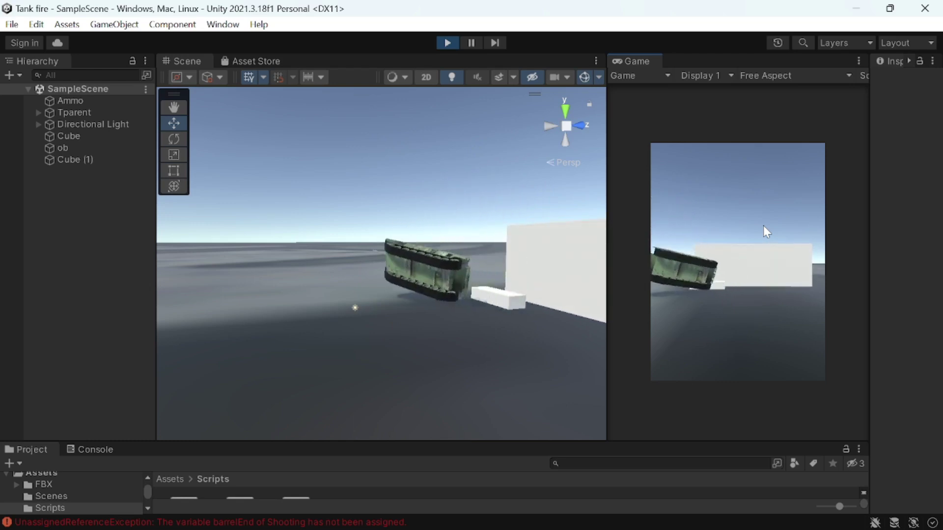
pyautogui.press('d')
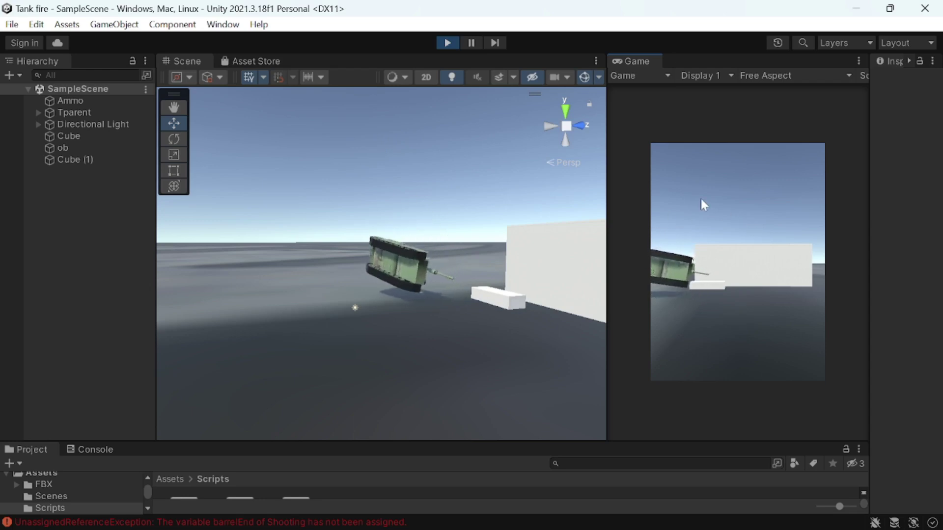
pyautogui.click(446, 43)
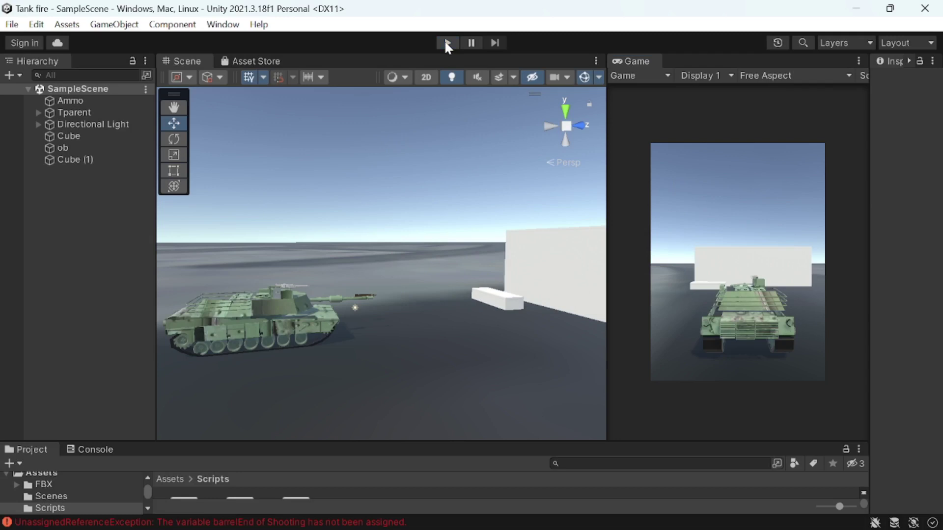
# - Run another short play test, rotating the tank and firing its gun before stopping play mode
pyautogui.click(445, 43)
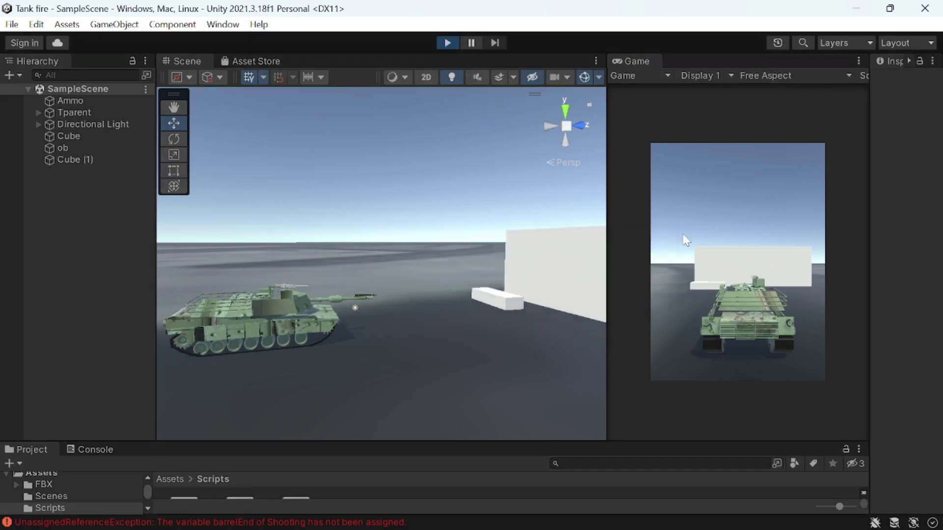
pyautogui.press('d')
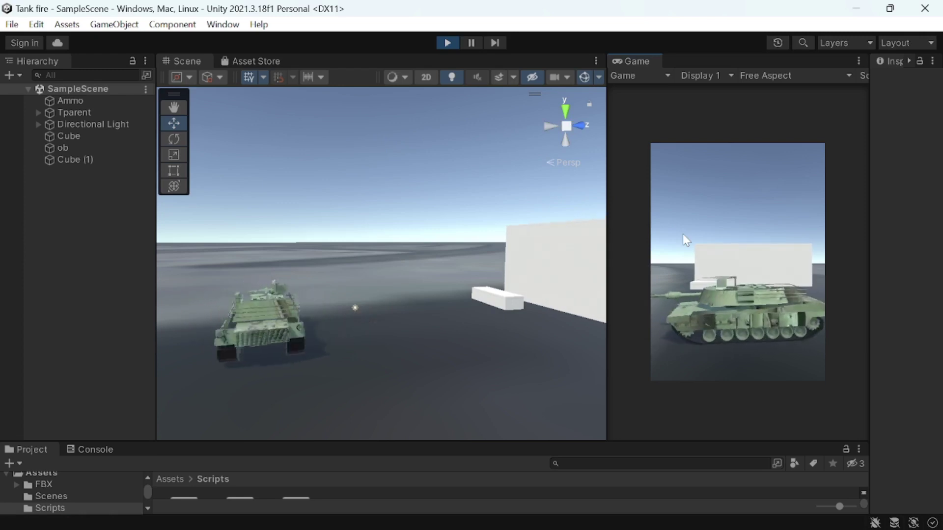
pyautogui.click(687, 241)
pyautogui.click(687, 241)
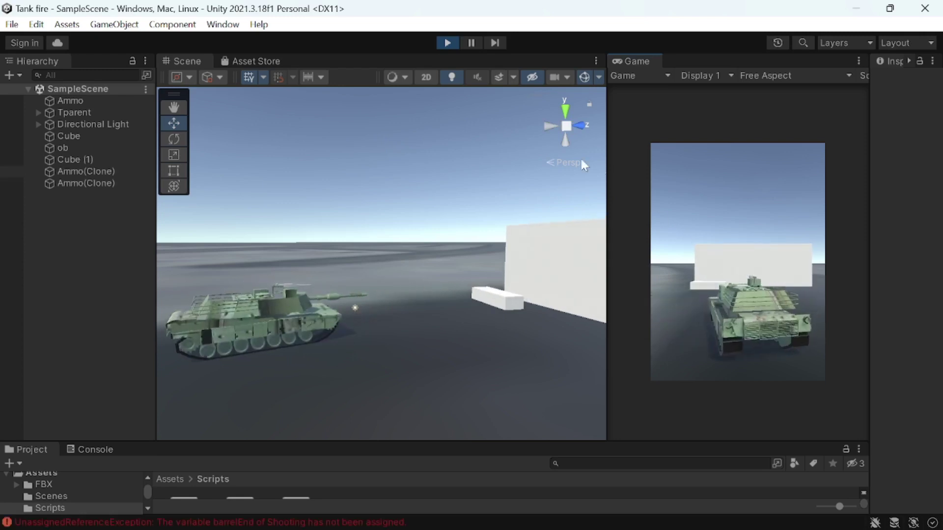
pyautogui.click(446, 44)
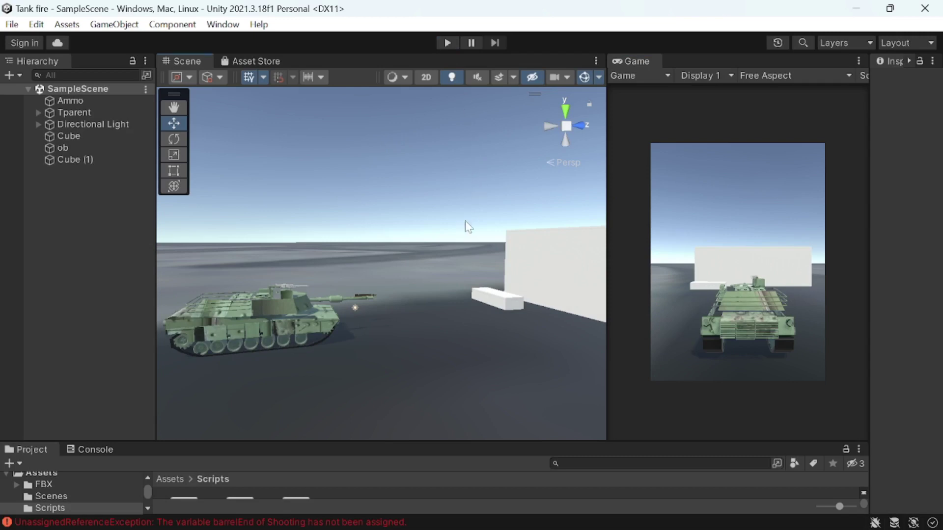
# - Enlarge the Project and Inspector areas and examine the Shooting script's code
pyautogui.moveTo(501, 438); pyautogui.dragTo(480, 286)
pyautogui.click(196, 375)
pyautogui.click(251, 377)
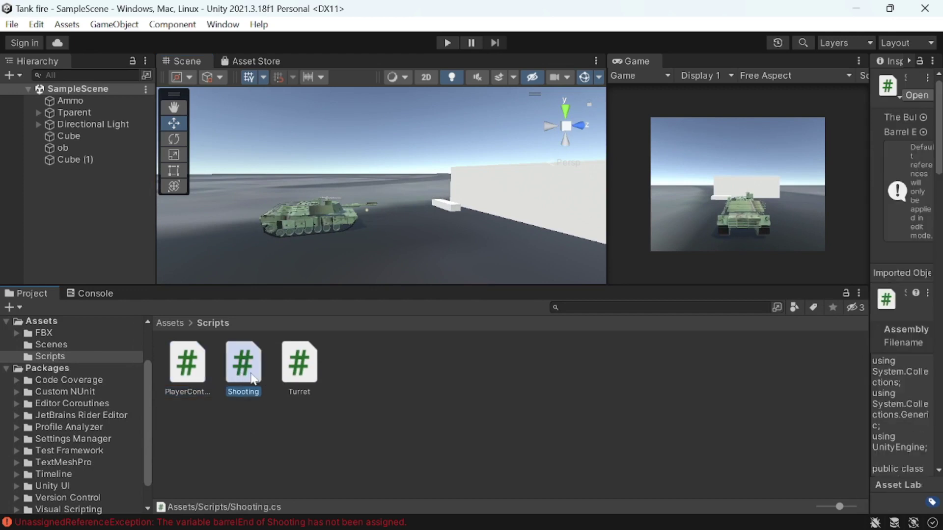
pyautogui.moveTo(866, 237); pyautogui.dragTo(635, 238)
pyautogui.scroll(-1, 742, 332)
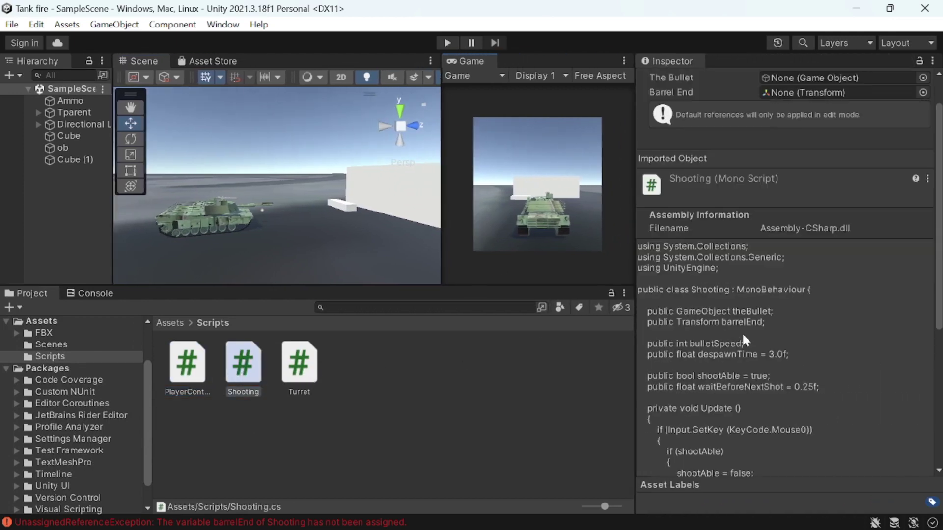
pyautogui.scroll(-4, 742, 332)
# - Examine the code of the Turret and PlayerController scripts
pyautogui.click(299, 369)
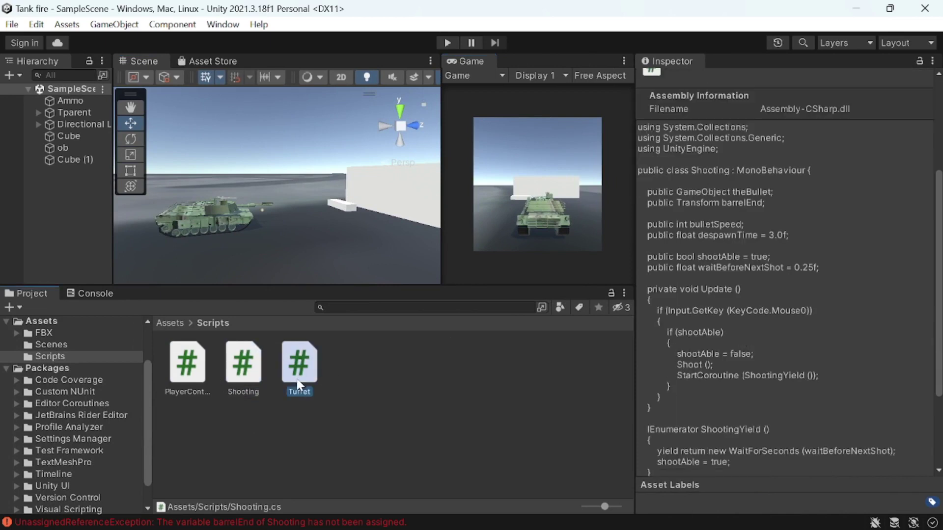
pyautogui.scroll(4, 739, 312)
pyautogui.scroll(-2, 738, 313)
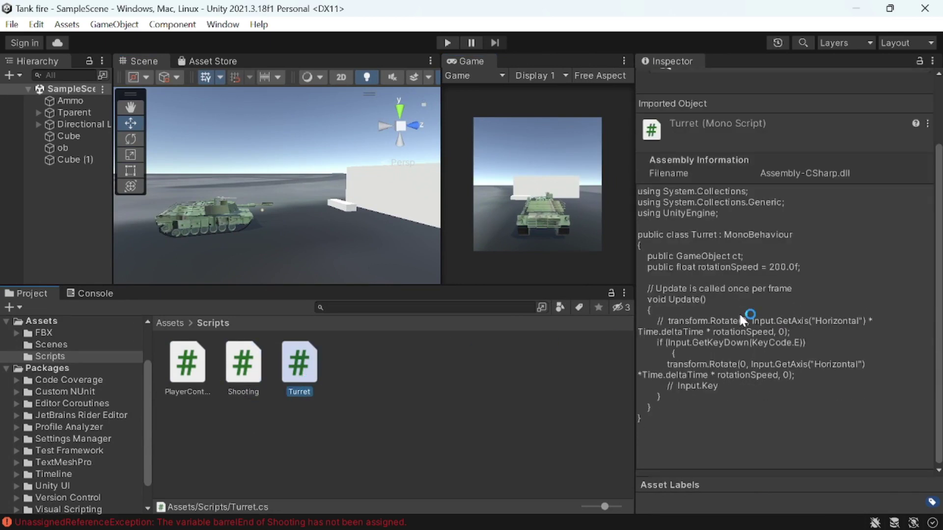
pyautogui.click(192, 361)
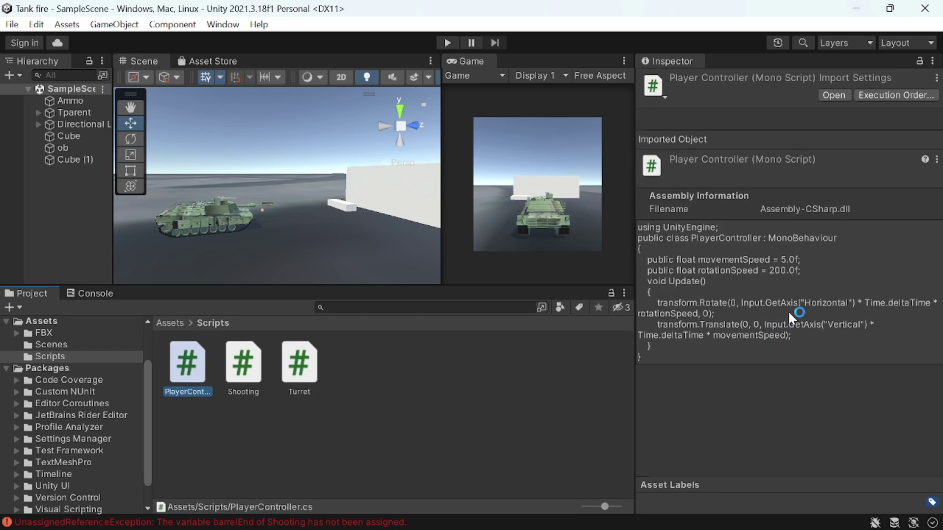
# - Deselect the PlayerController script and shrink the Inspector and Project areas to give the Scene and Game views more room
pyautogui.click(527, 421)
pyautogui.moveTo(633, 234); pyautogui.dragTo(728, 240)
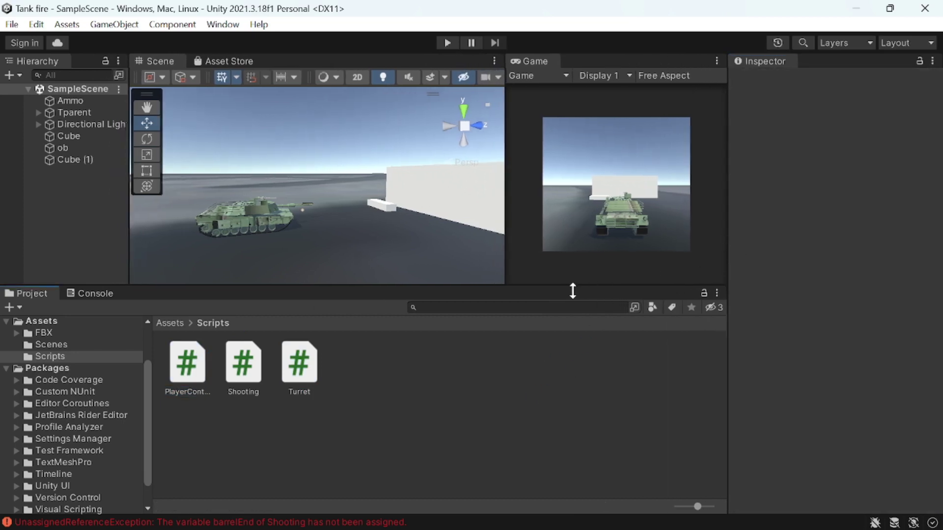
pyautogui.moveTo(573, 290); pyautogui.dragTo(568, 340)
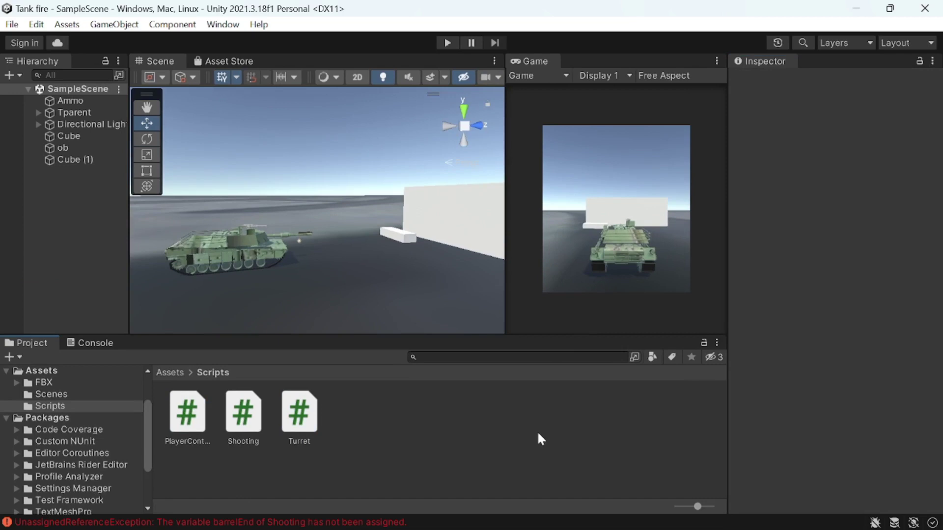